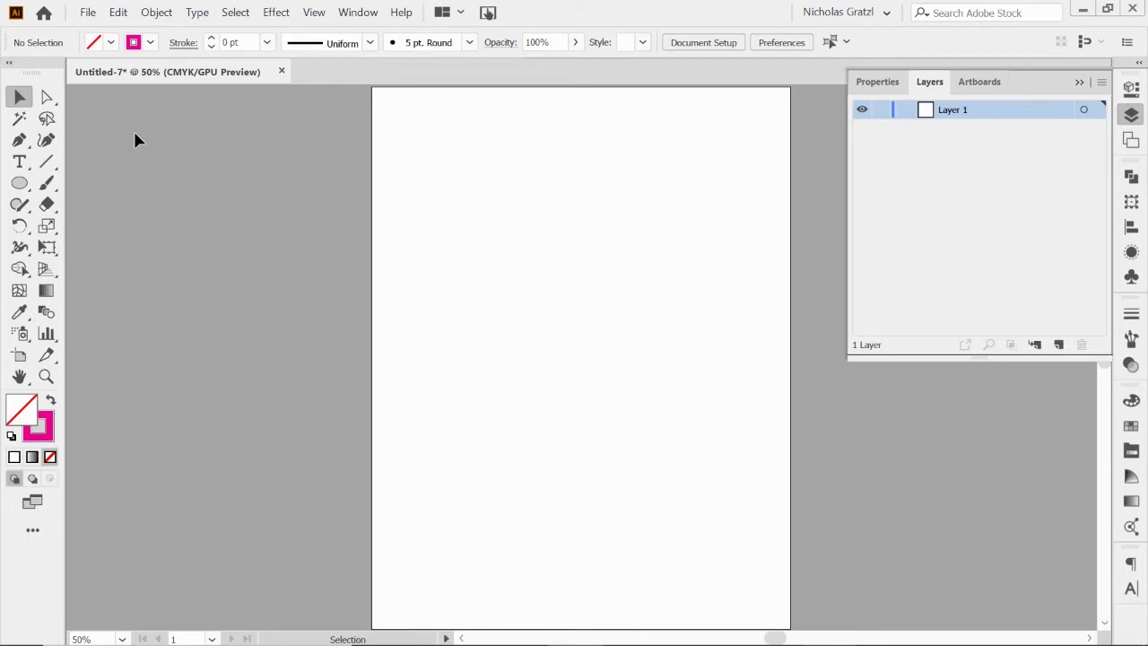
Draw a wide solid-magenta, no-outline rectangle near the artboard top, plus a narrow tall one over its top edge
left_click(19, 184)
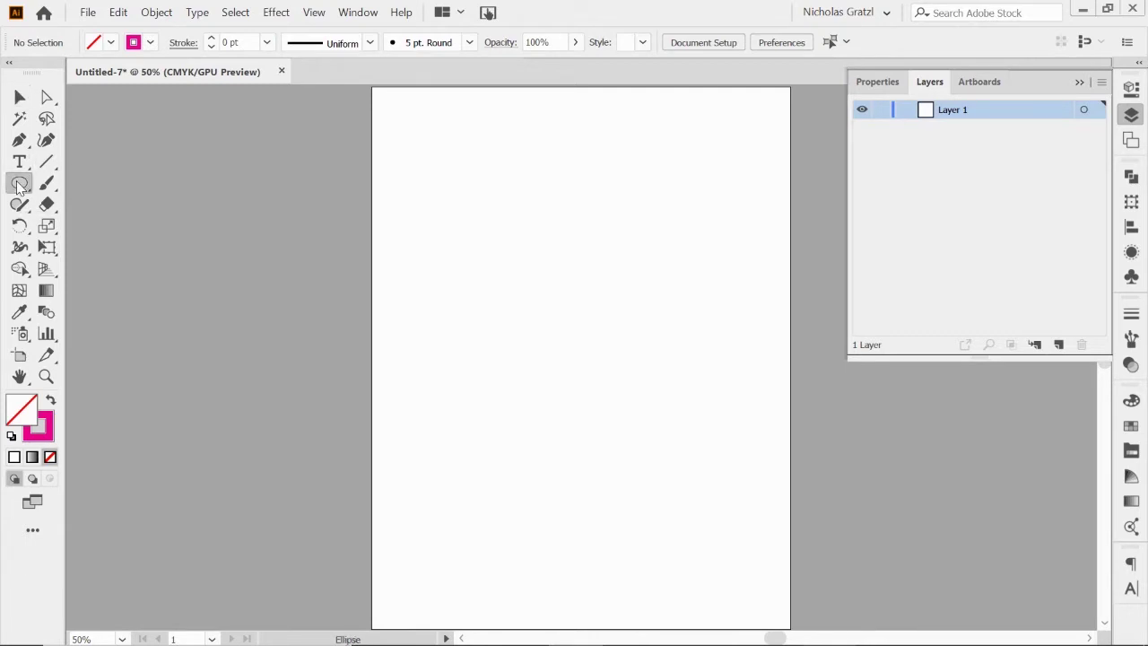
left_click_drag(19, 184, 60, 182)
left_click_drag(437, 158, 737, 288)
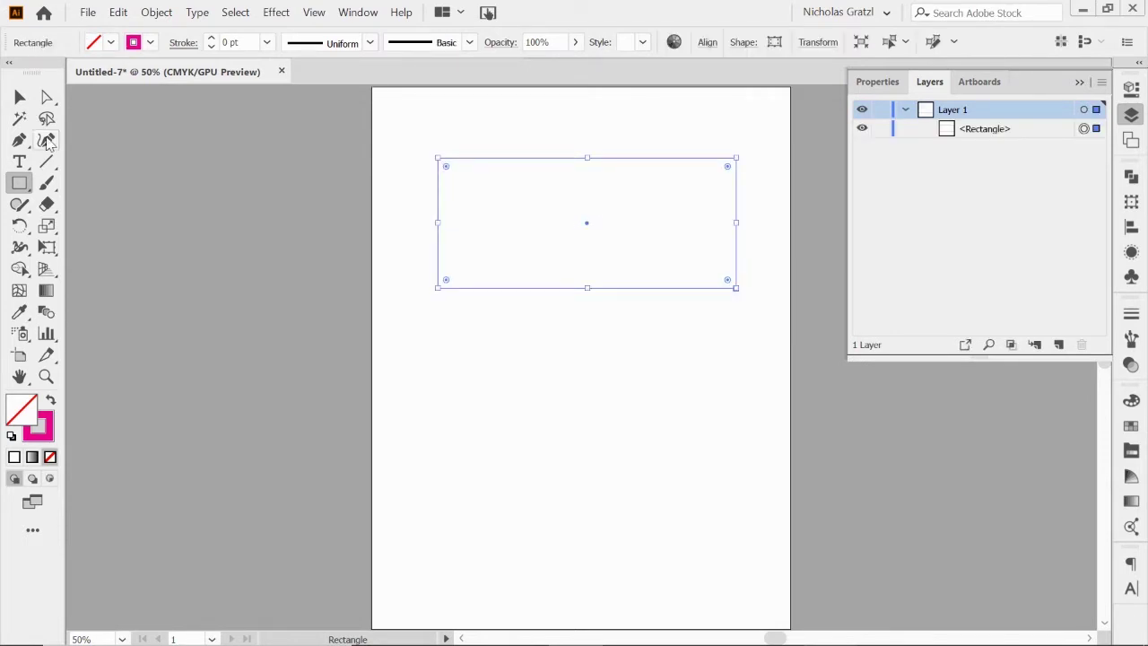
left_click(51, 401)
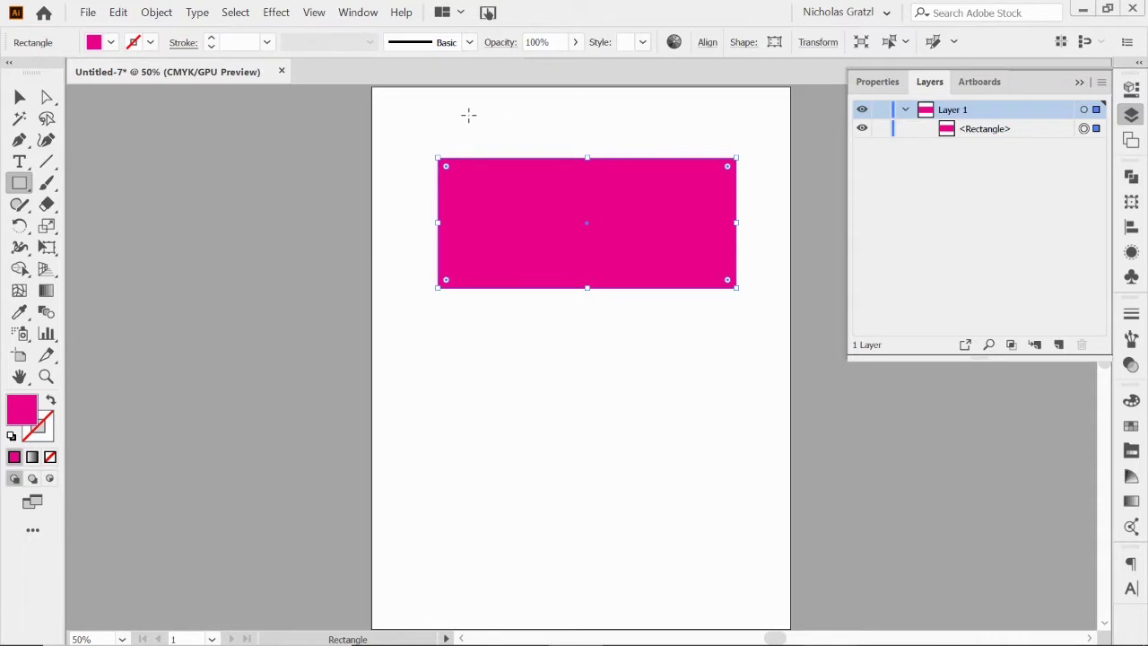
left_click_drag(468, 115, 491, 197)
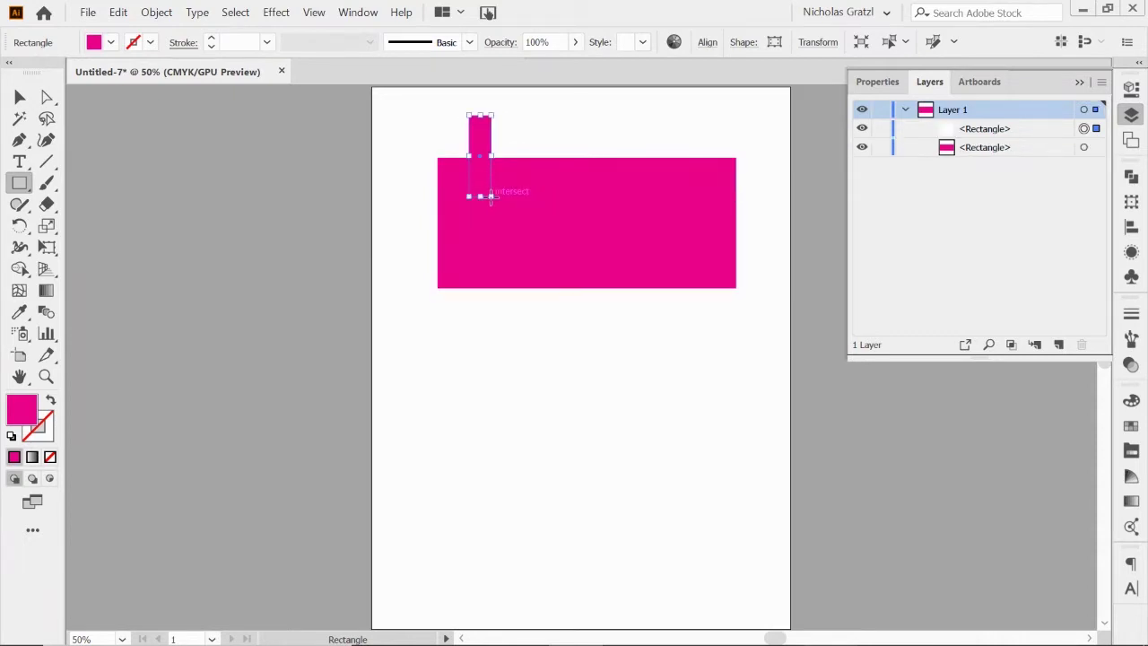
Copy the narrow rectangle and place the first copies along the big rectangle's top edge
key("v")
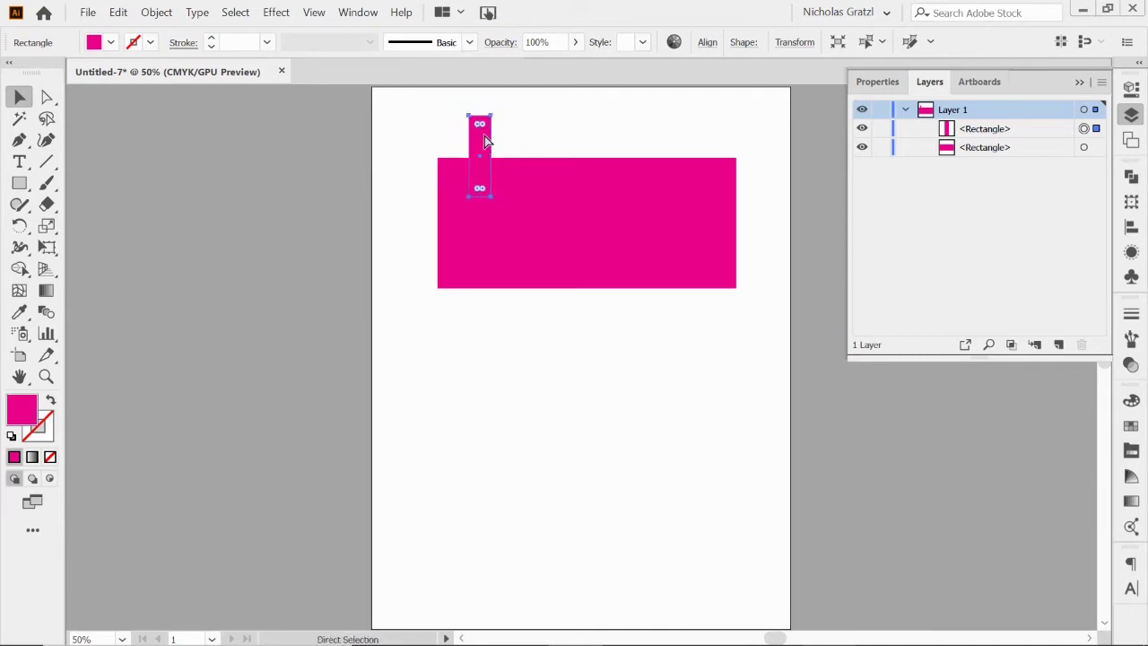
key("ctrl+c")
key("ctrl+v")
left_click_drag(587, 350, 534, 141)
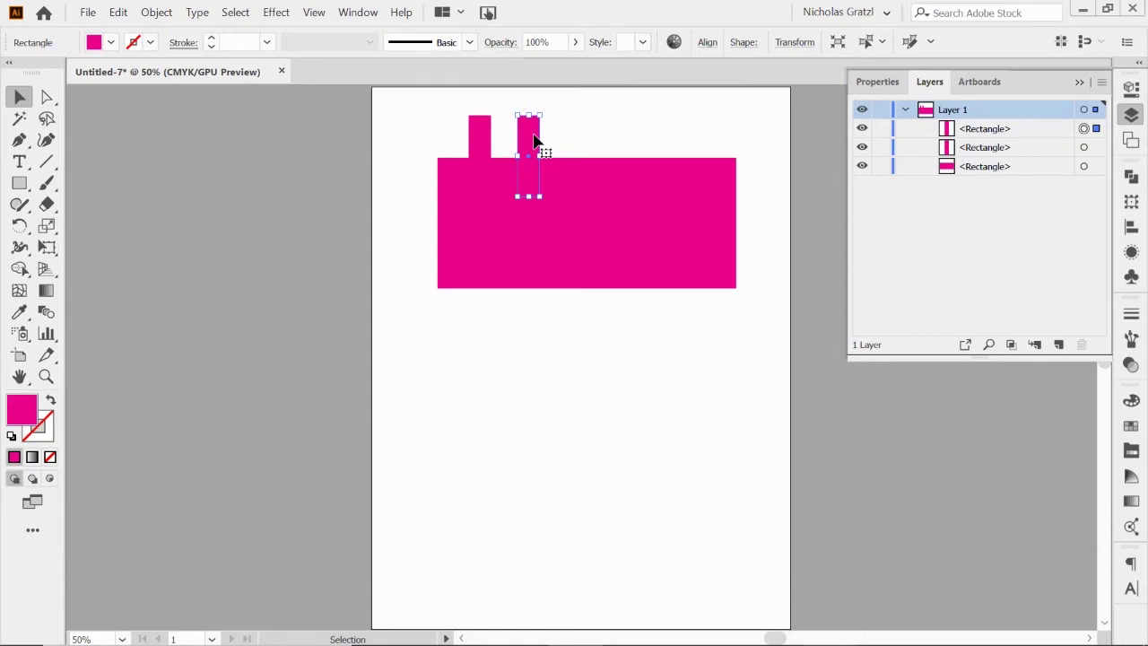
left_click_drag(528, 188, 581, 395)
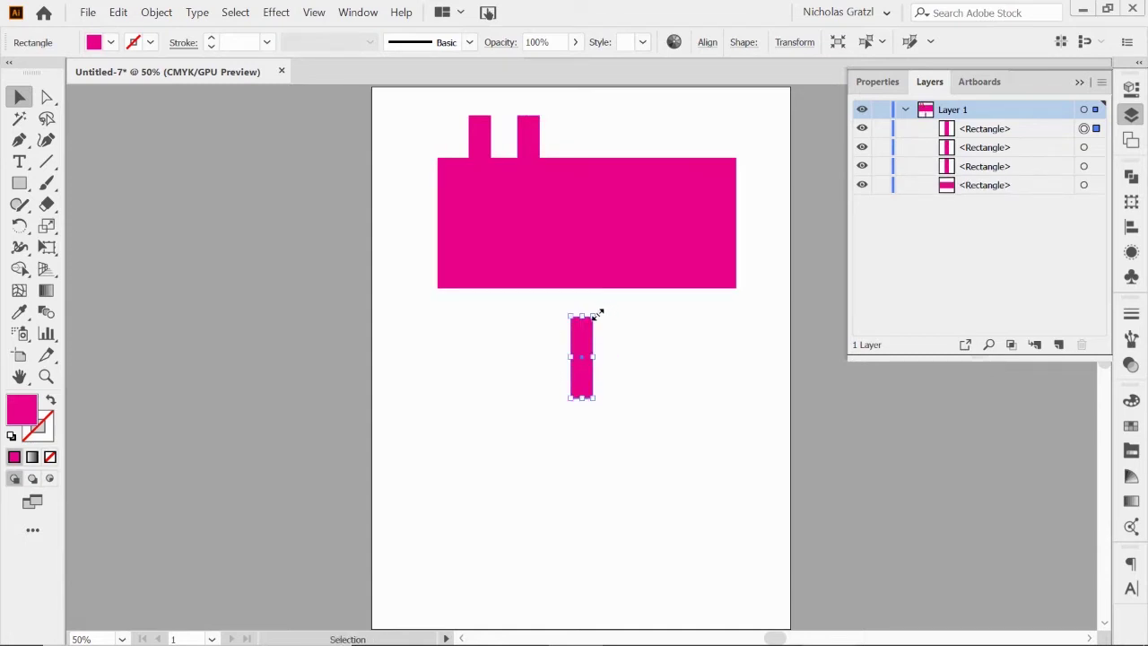
left_click_drag(584, 339, 574, 130)
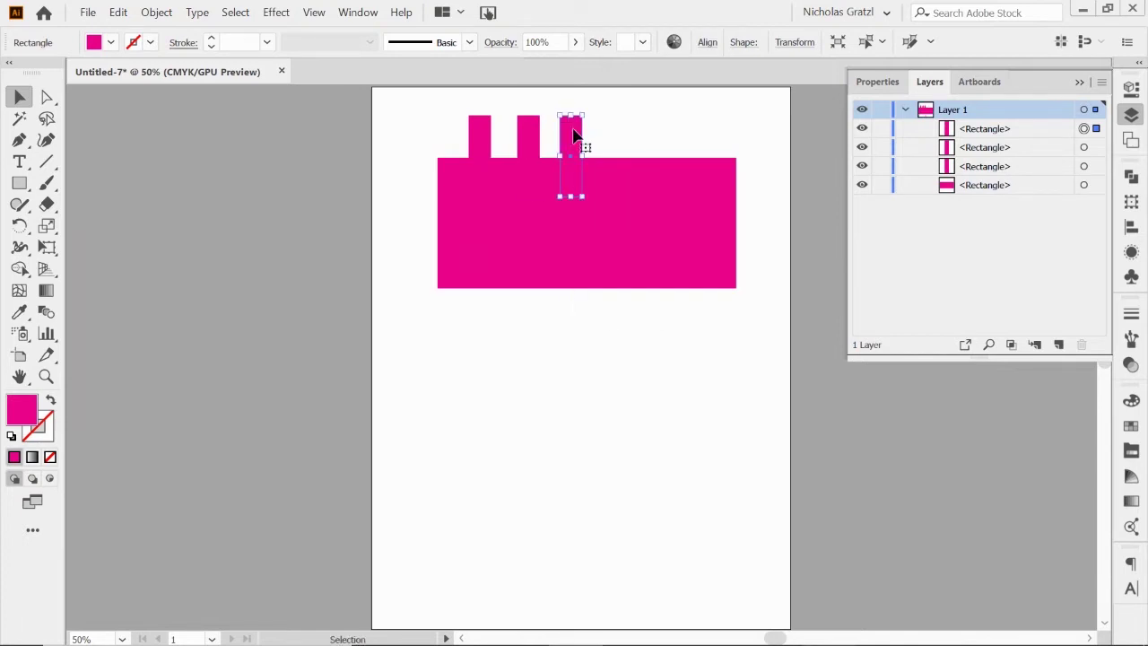
Paste three more narrow rectangles and line them up as the remaining teeth
key("ctrl+v")
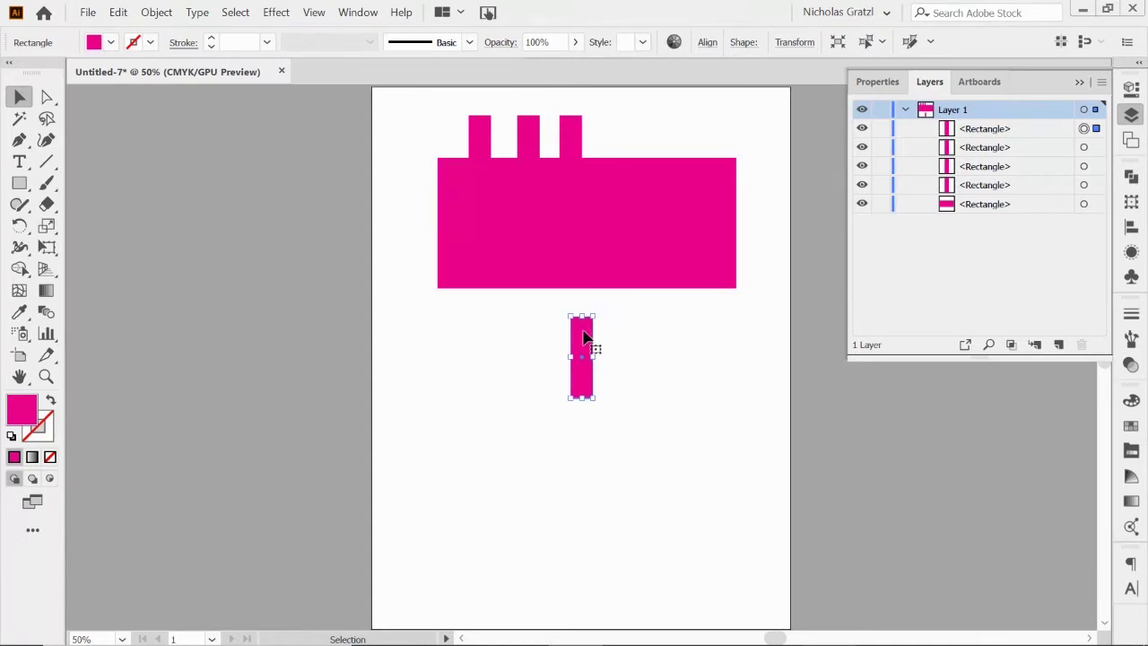
left_click_drag(583, 335, 617, 134)
key("ctrl+v")
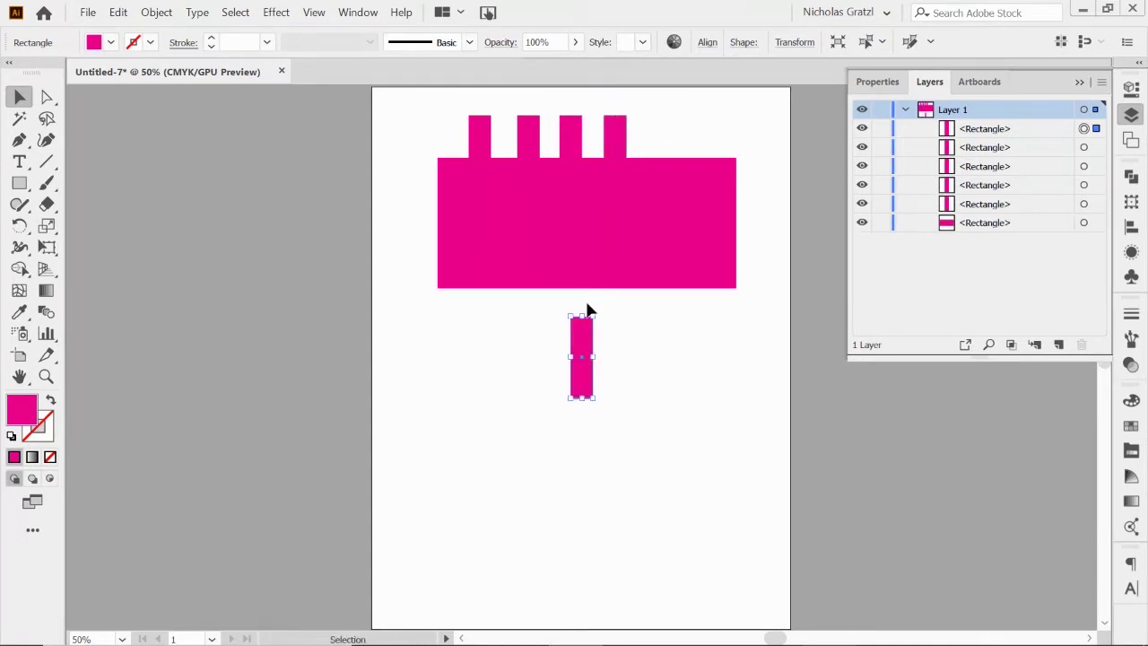
left_click_drag(583, 339, 660, 139)
key("ctrl+v")
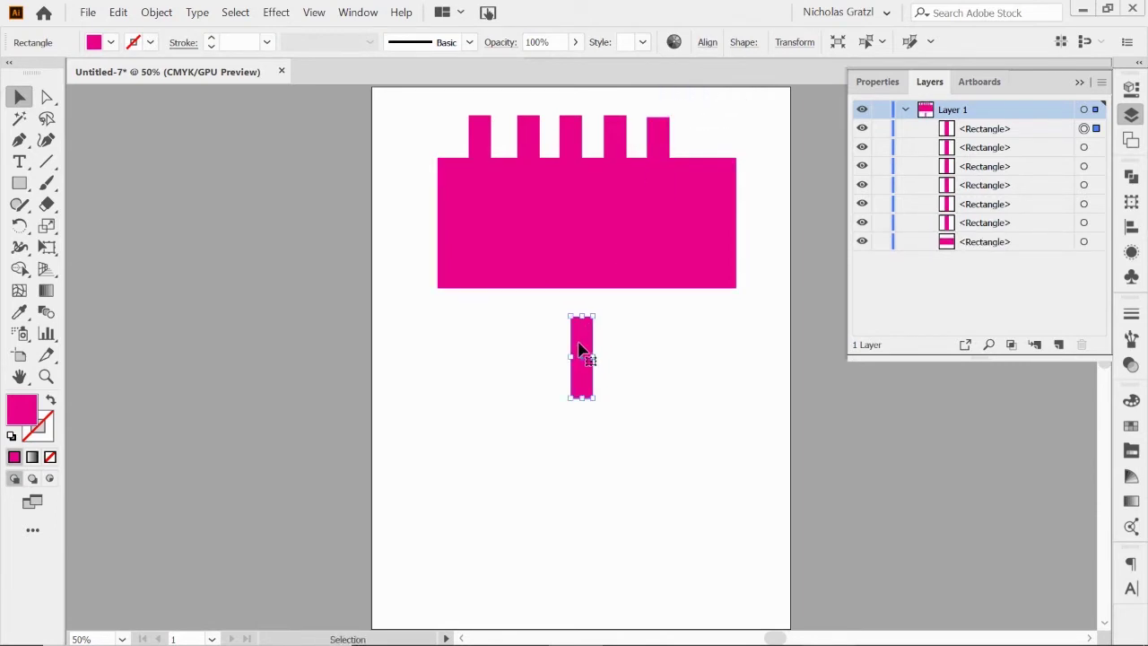
left_click_drag(584, 346, 664, 140)
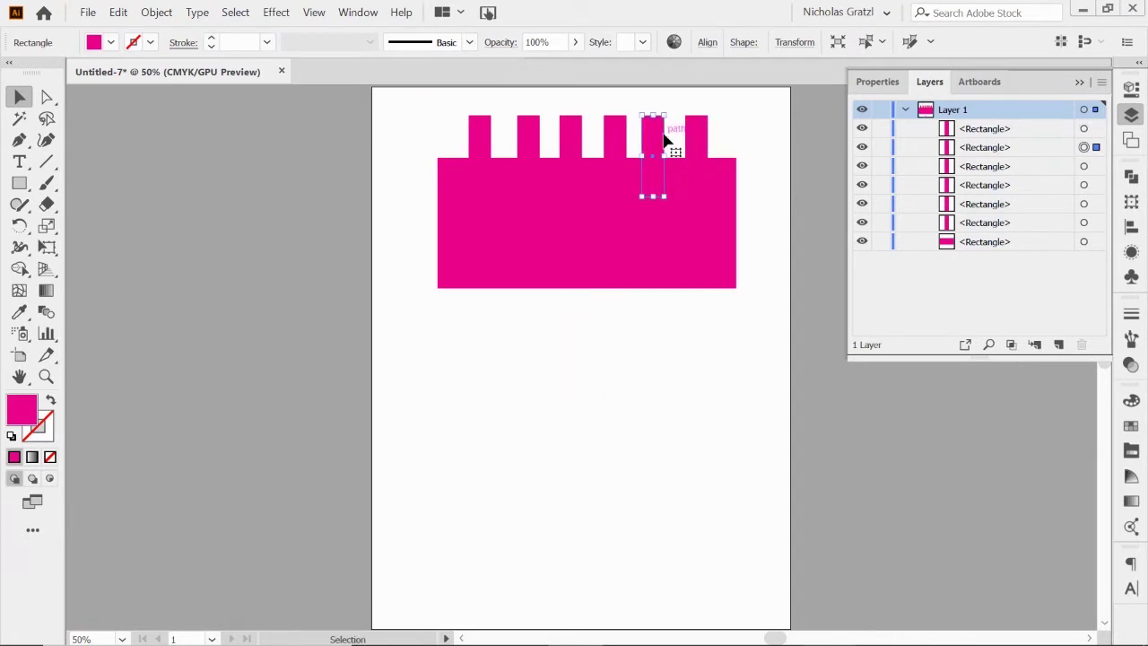
Even out the tooth spacing and select all seven rectangles
left_click_drag(530, 128, 608, 130)
left_click(659, 131)
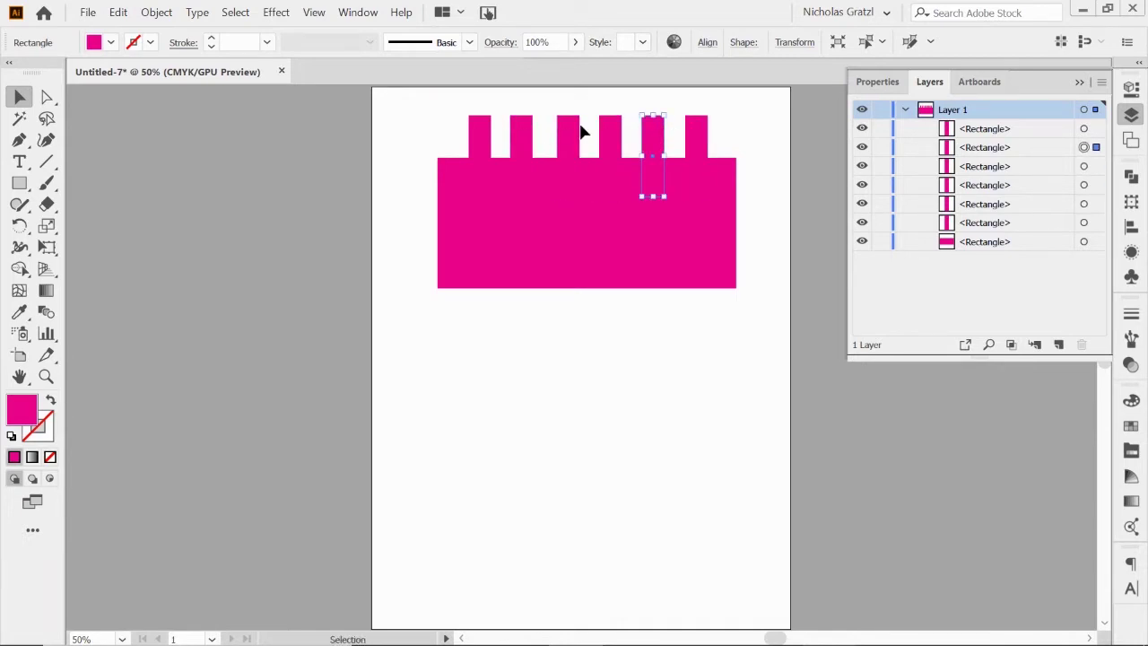
left_click_drag(412, 115, 752, 258)
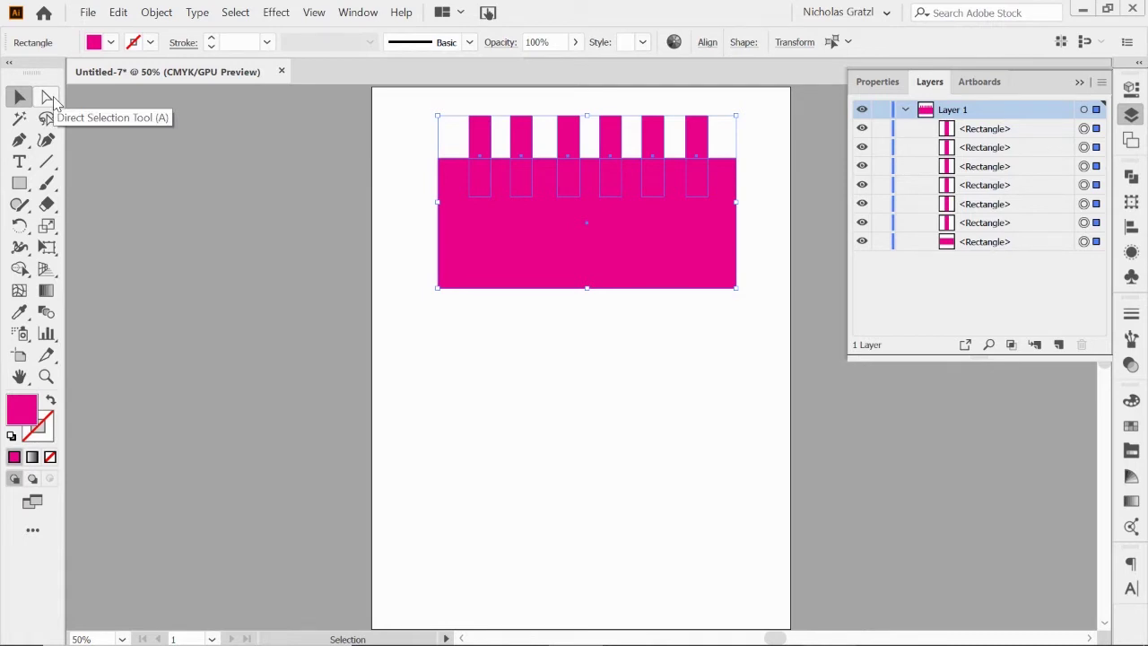
Reselect all seven rectangles and split them at their overlaps with the Shape Builder
left_click(800, 386)
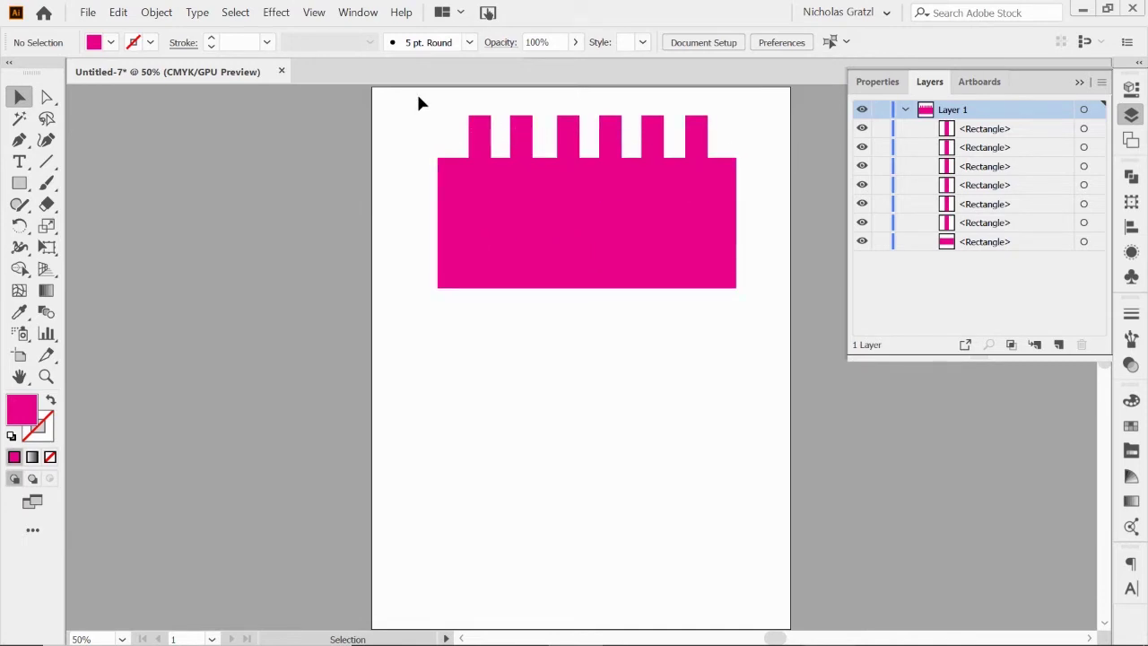
left_click_drag(416, 105, 755, 258)
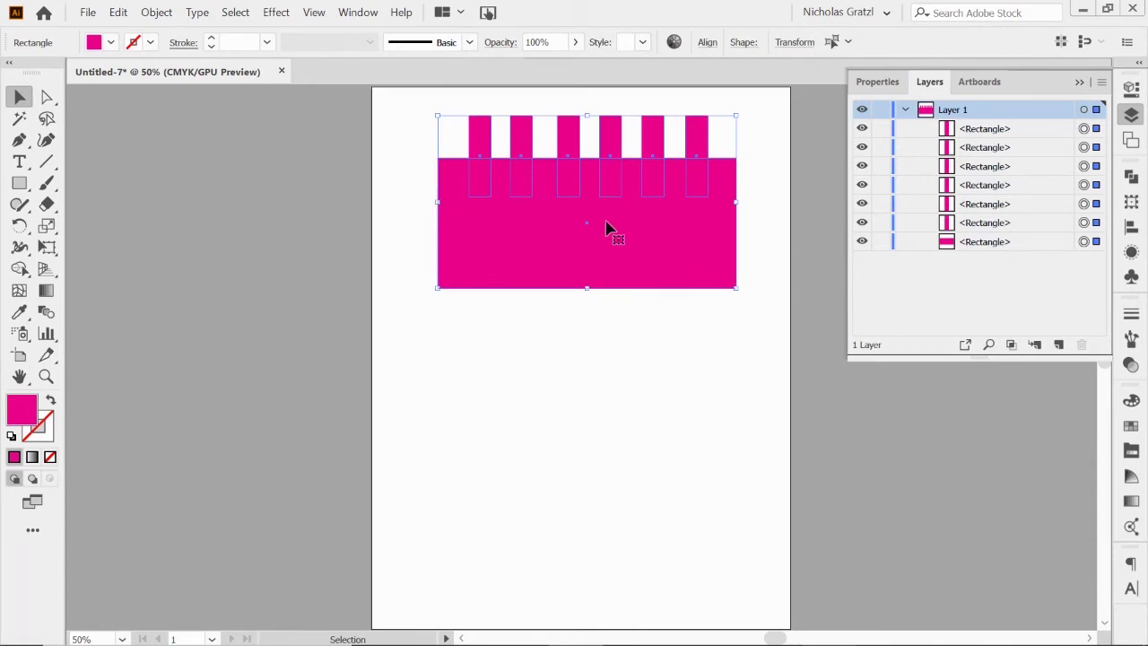
left_click(19, 270)
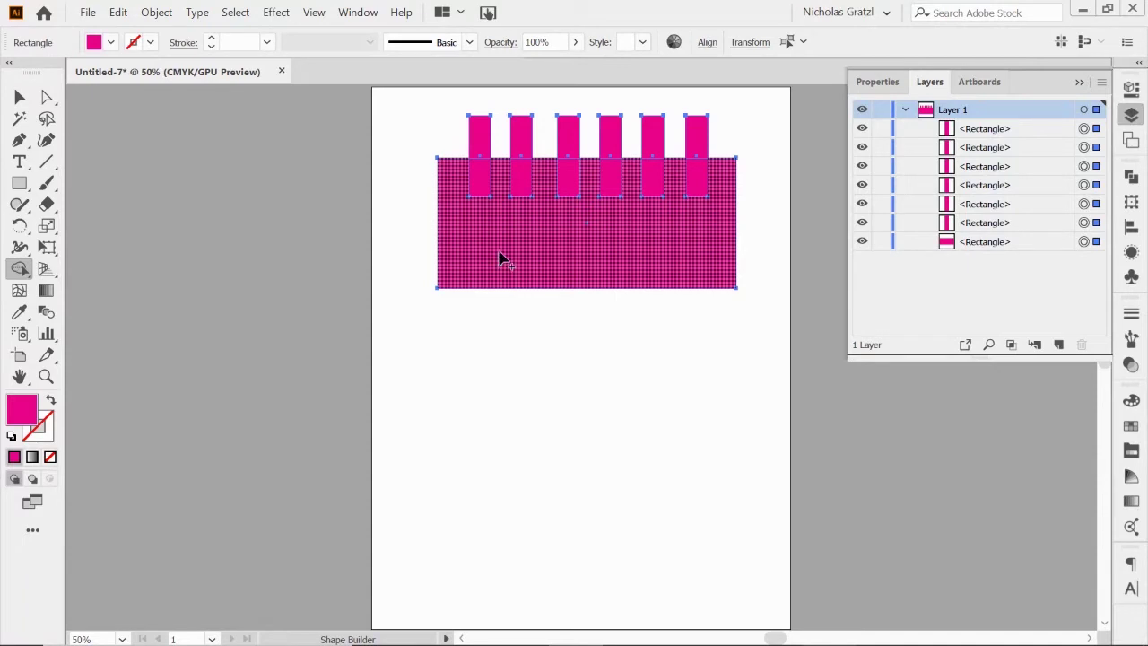
left_click(501, 259)
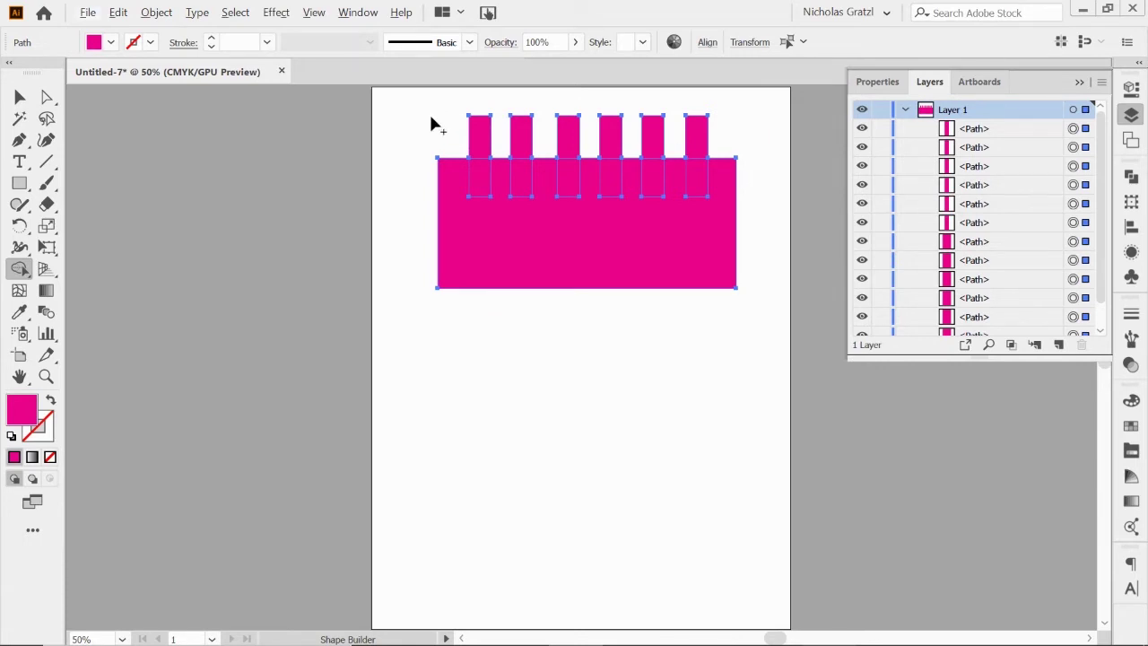
Alt-drag with Shape Builder through all six tabs to remove them, leaving six notches
key("alt")
mouse_move(453, 130)
left_mouse_down()
mouse_move(480, 167)
mouse_move(491, 128)
mouse_move(514, 136)
mouse_move(518, 181)
mouse_move(559, 137)
mouse_move(569, 176)
left_mouse_up()
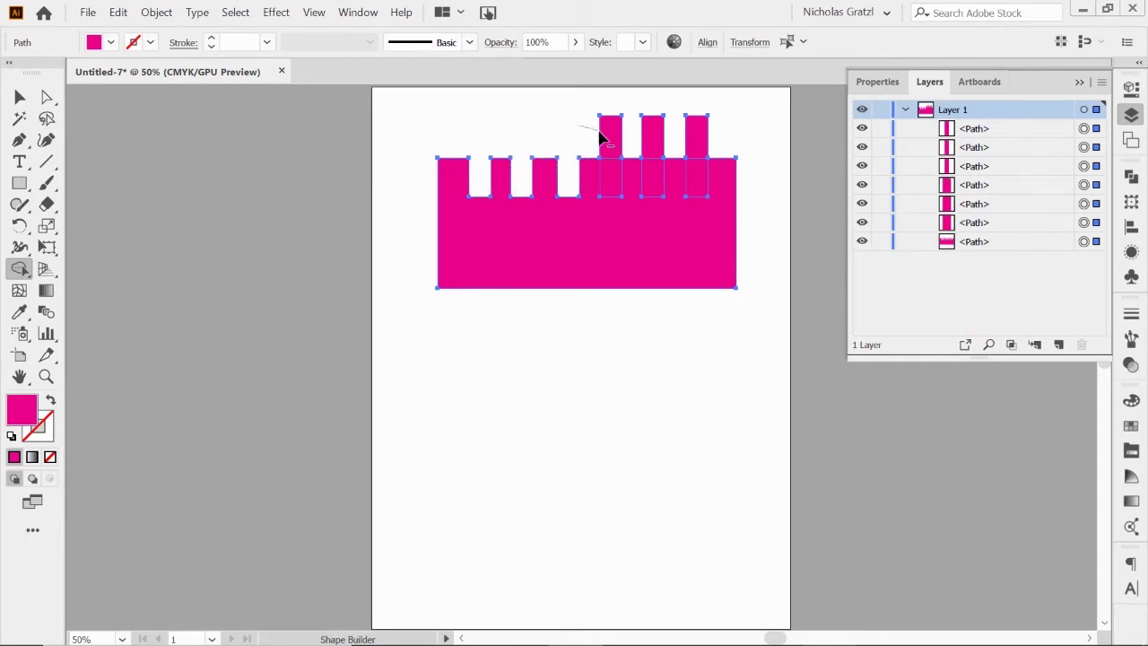
left_click_drag(600, 132, 612, 178)
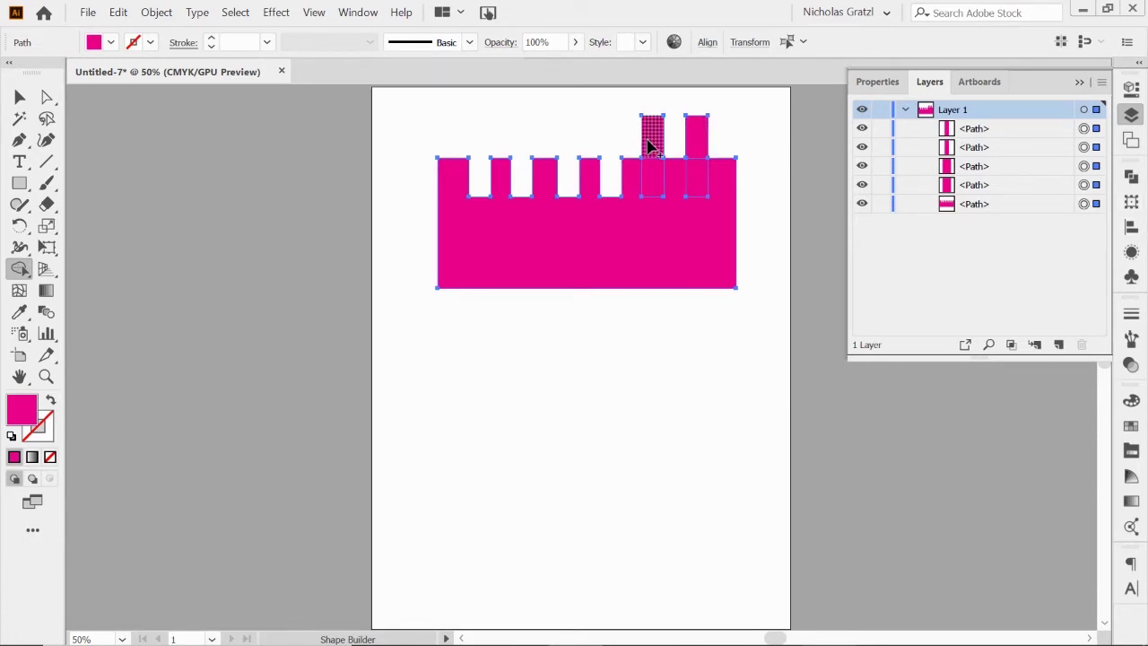
left_click_drag(653, 142, 658, 172)
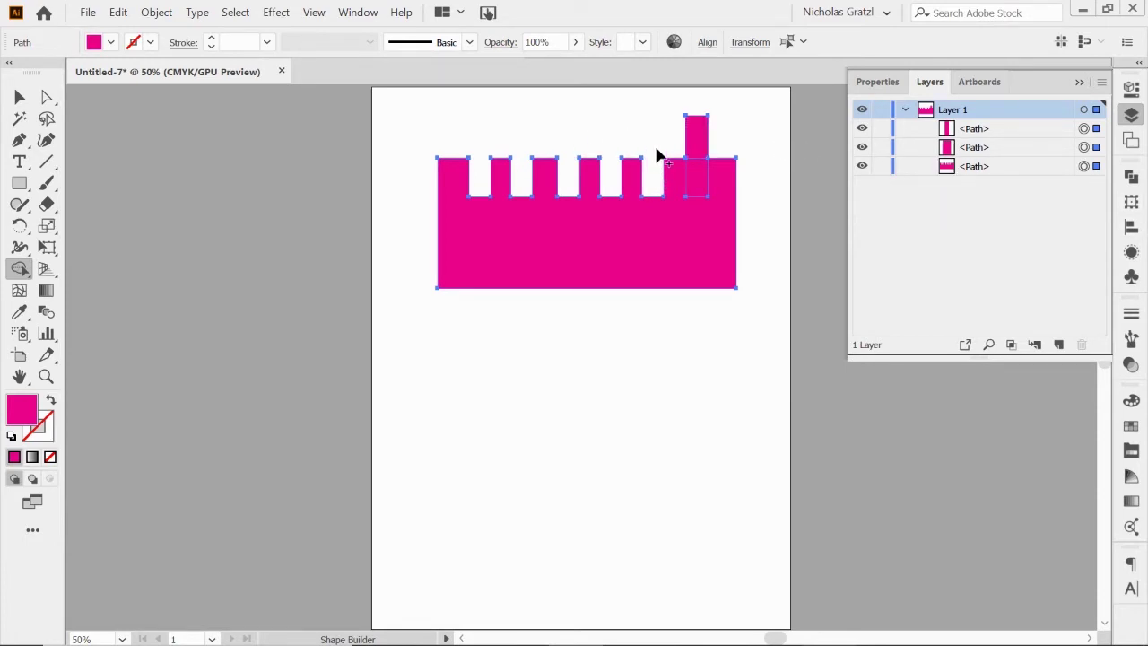
mouse_move(696, 130)
left_mouse_down()
mouse_move(693, 179)
mouse_move(692, 164)
left_mouse_up()
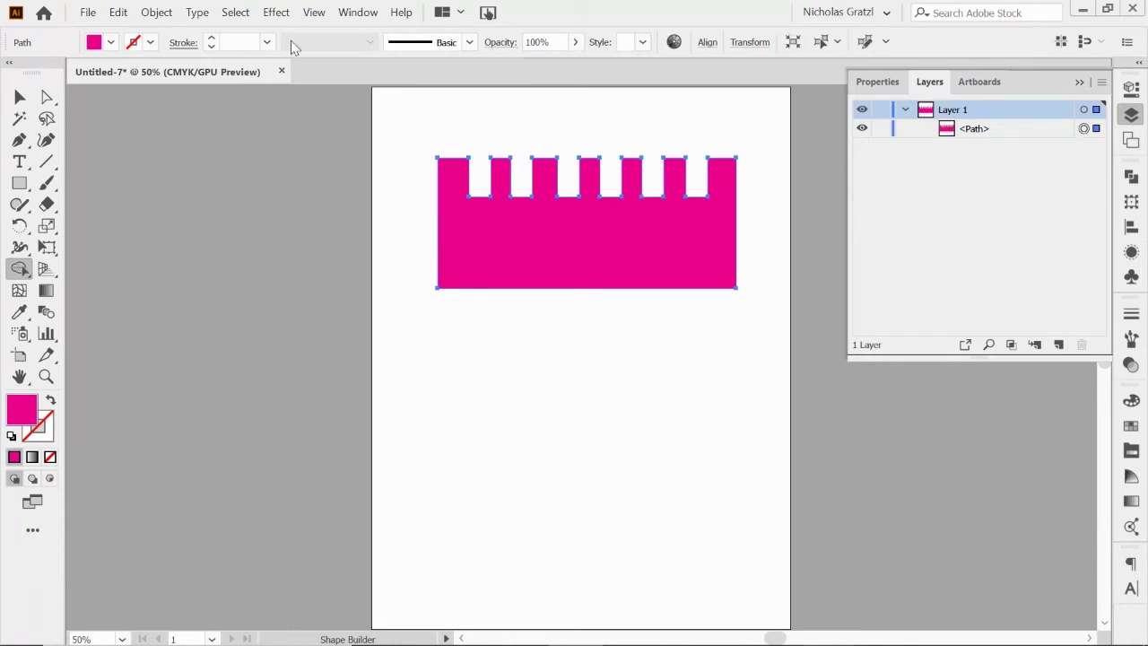
left_click(19, 97)
Nudge the notched shape, then undo twice to restore the tall tabs
left_click(581, 301)
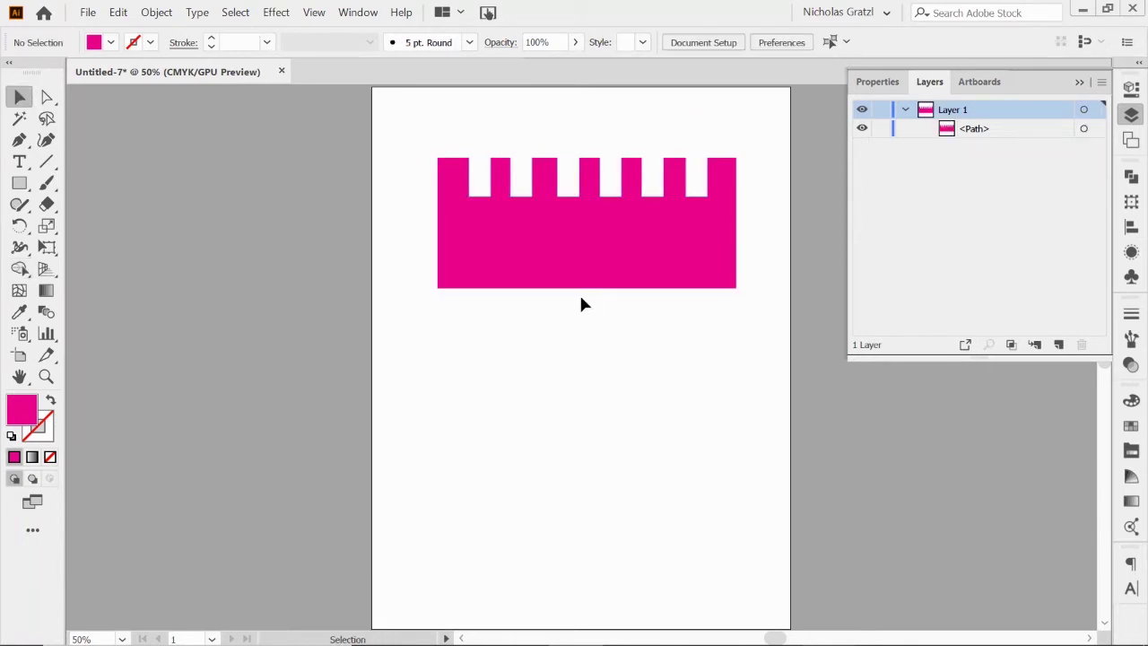
mouse_move(583, 270)
left_mouse_down()
mouse_move(579, 351)
mouse_move(581, 270)
left_mouse_up()
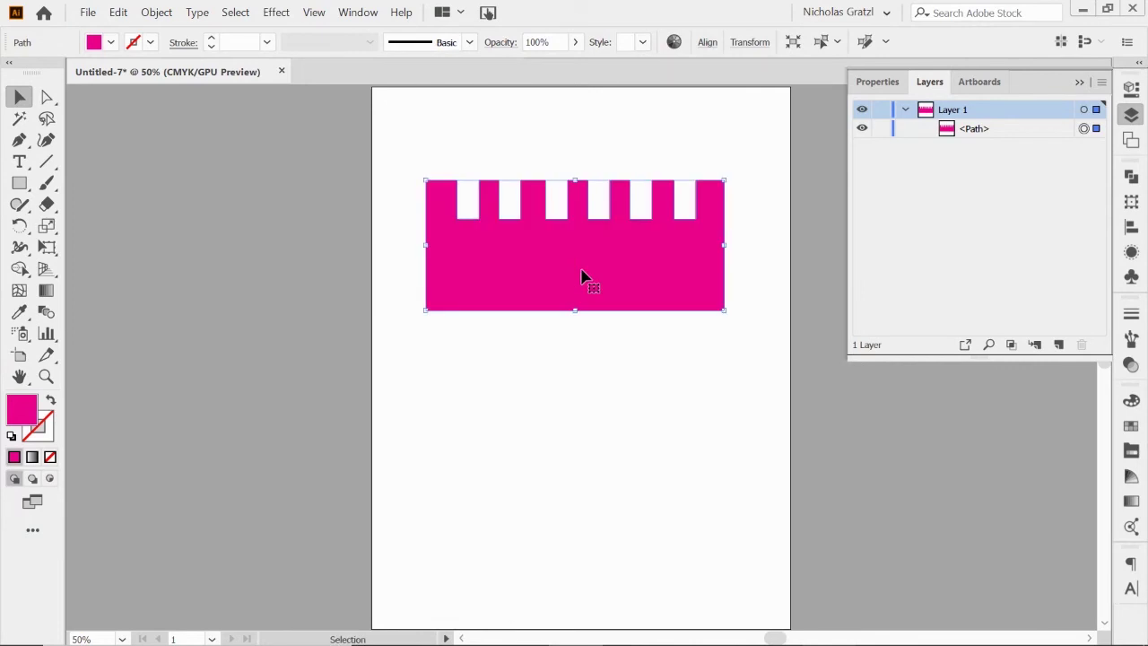
key("ctrl+z")
key("ctrl+z")
key("ctrl+z")
key("ctrl+z")
key("ctrl+z")
key("ctrl+z")
key("ctrl+z")
key("ctrl+z")
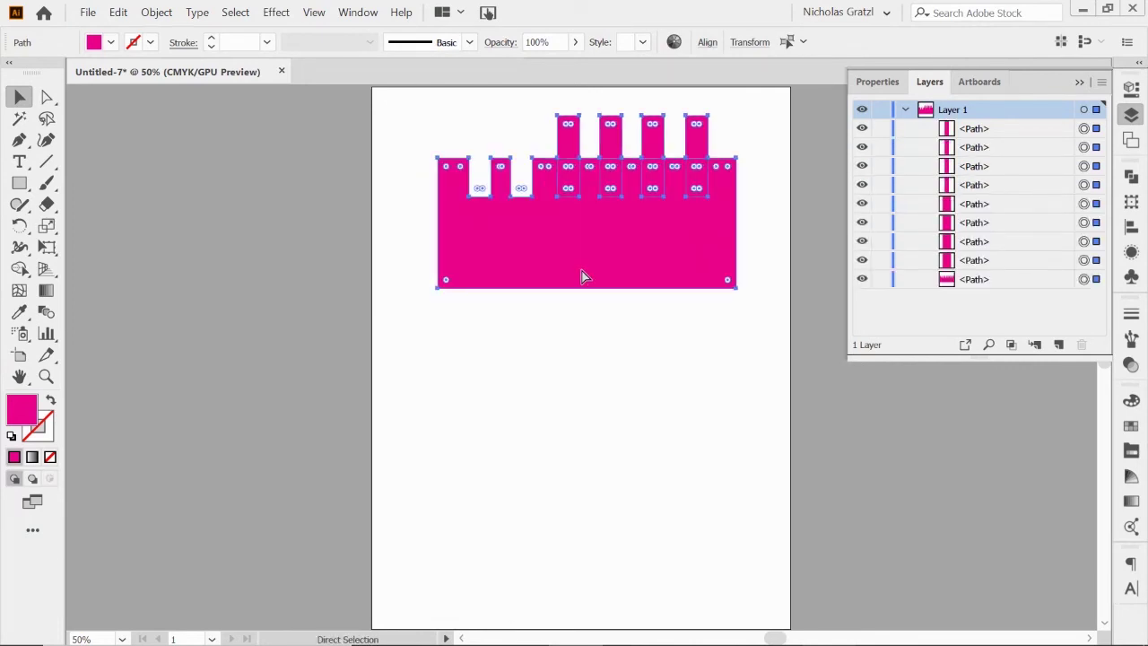
key("ctrl+z")
key("ctrl+z")
key("ctrl+z")
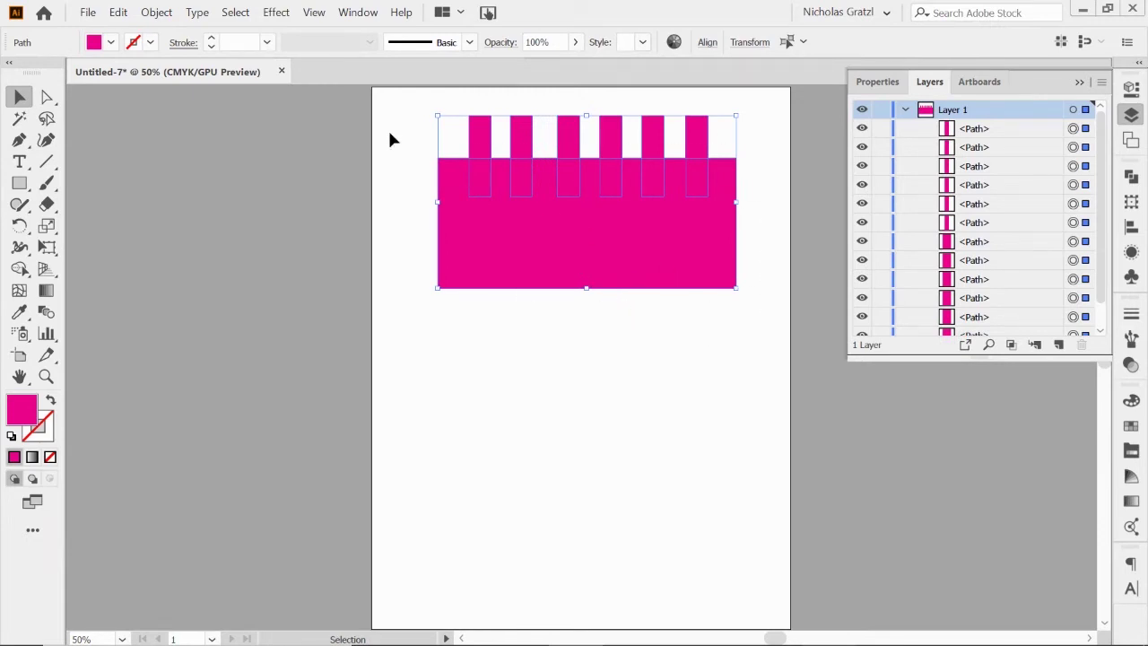
Merge the base rectangle region with Shape Builder and drag the notched block down
left_click(20, 269)
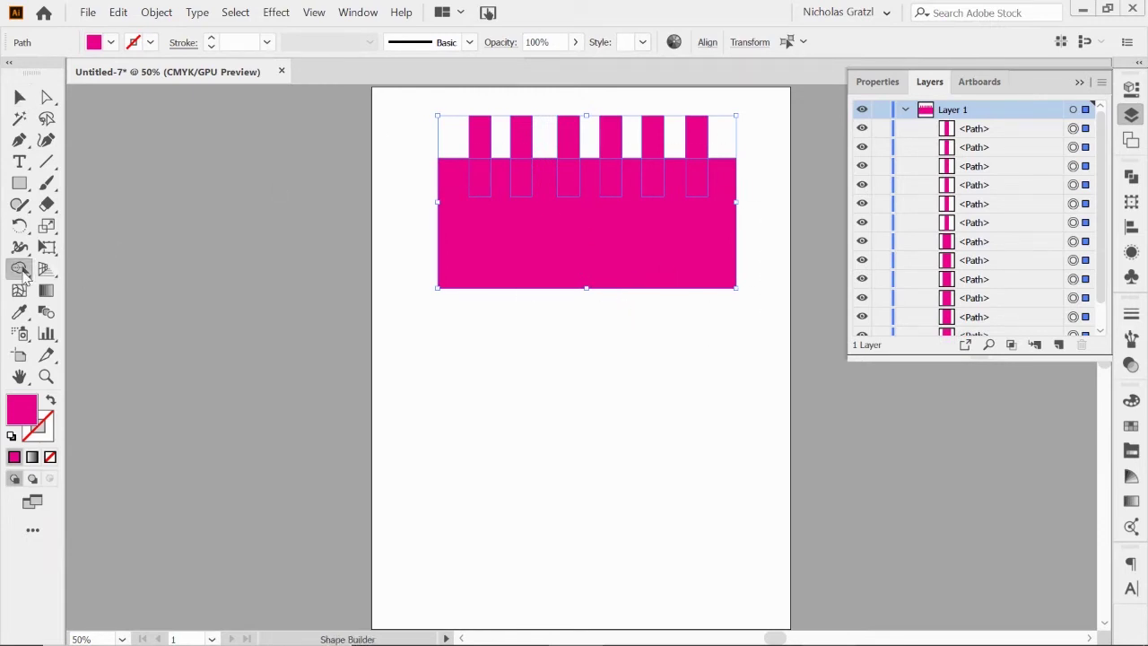
left_click(515, 251)
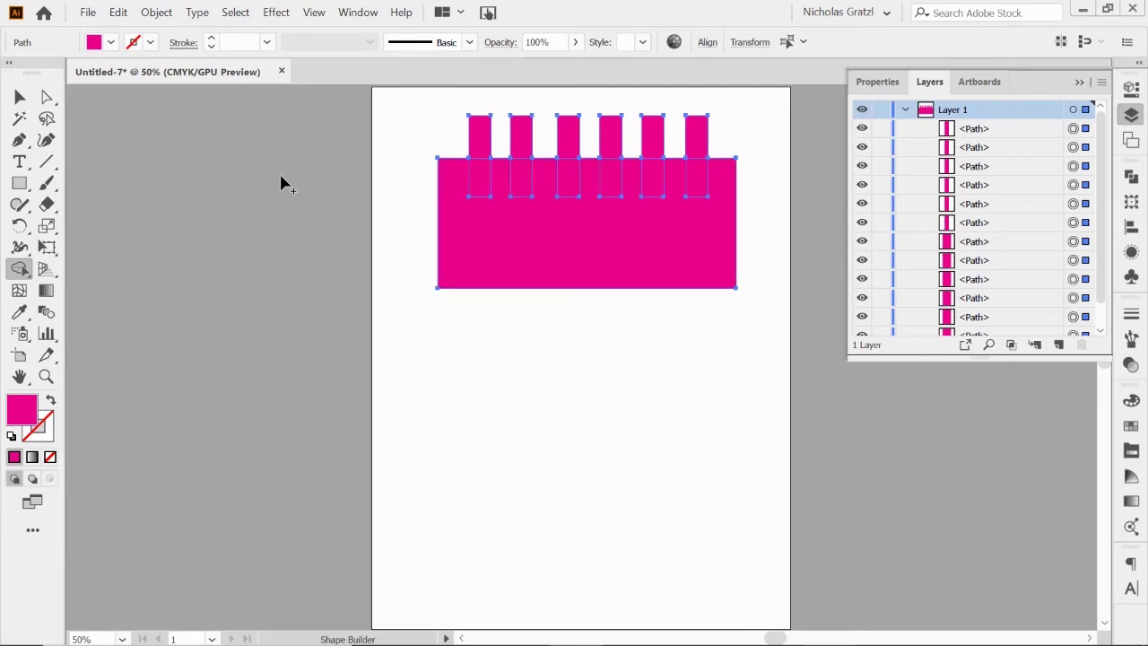
left_click(20, 97)
left_click(574, 424)
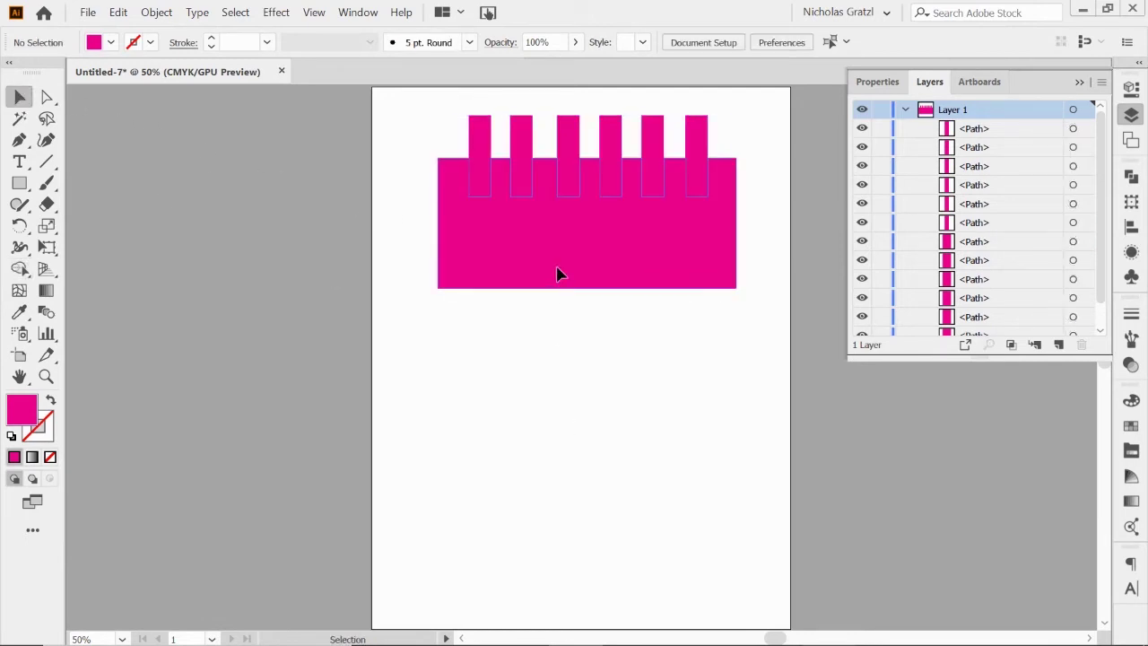
left_click_drag(557, 232, 543, 504)
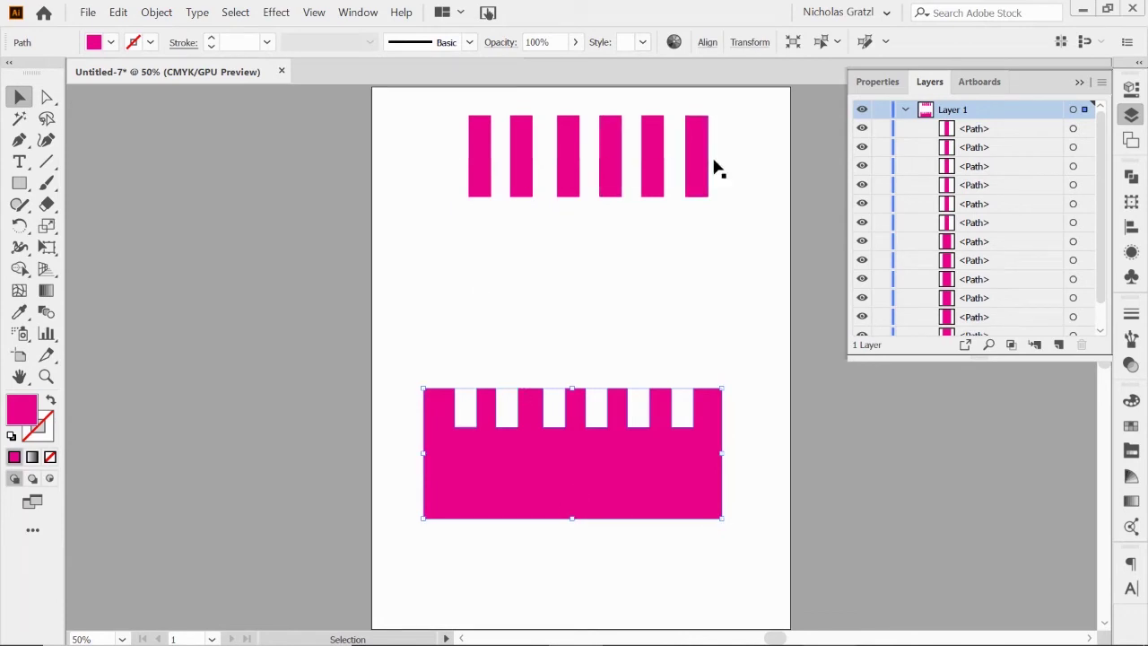
Delete the six leftover tab rectangles and move the notched bar back up near the page top
left_click_drag(452, 121, 732, 197)
key("Delete")
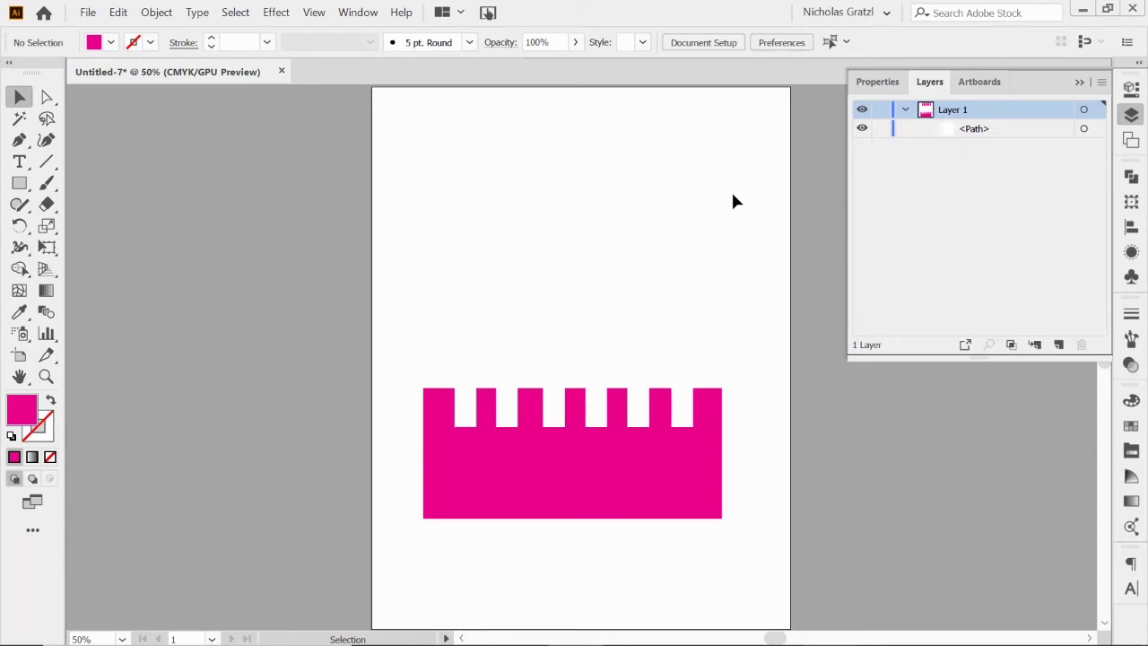
left_click_drag(564, 494, 566, 278)
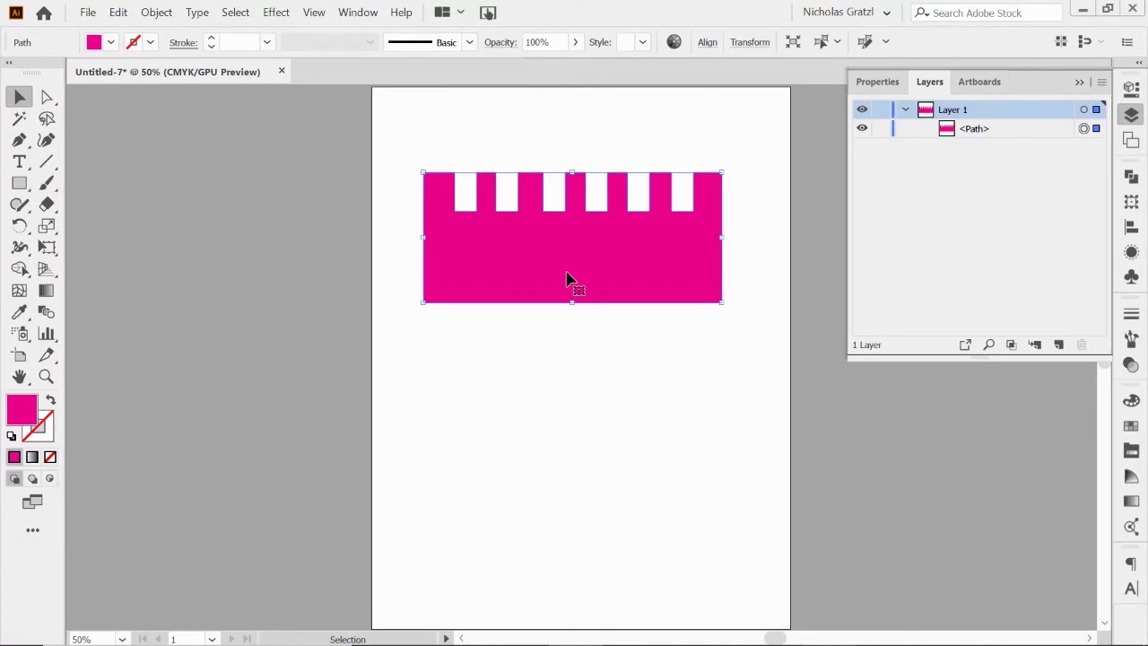
left_click_drag(568, 276, 568, 215)
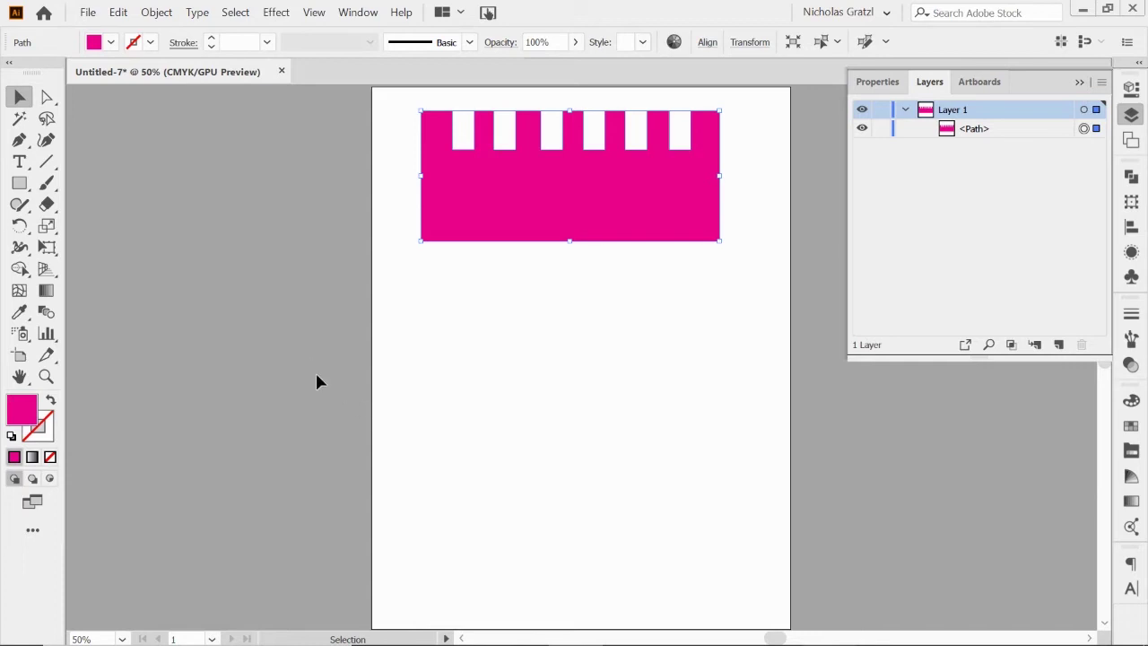
left_click(20, 183)
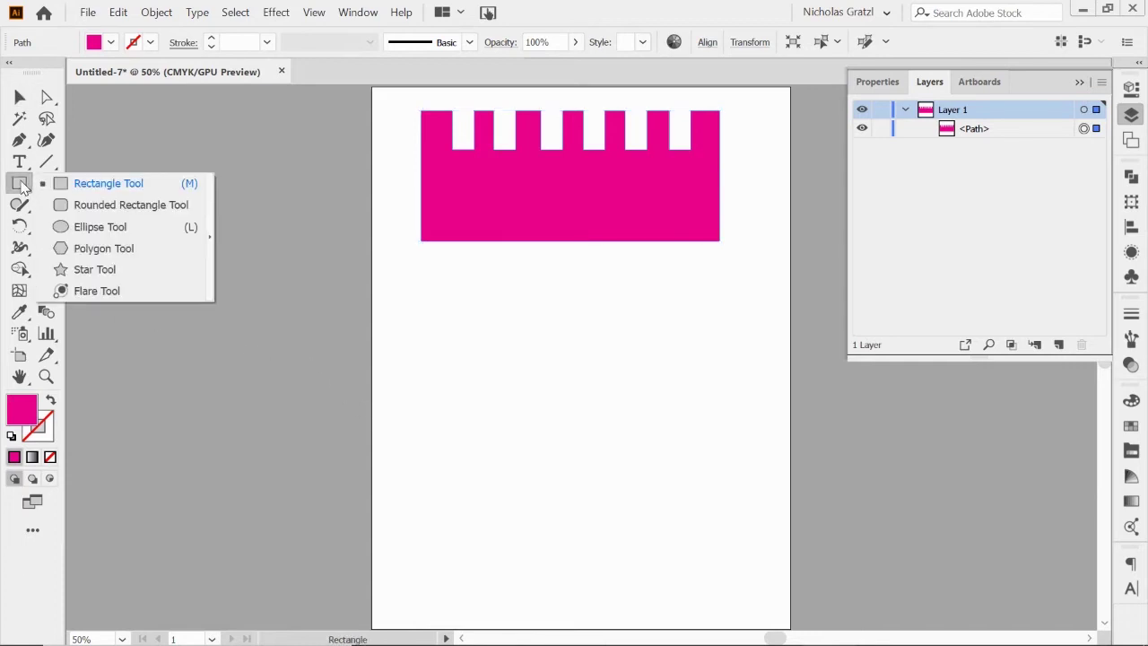
Draw a magenta circle below the notched bar, replacing an unwanted tall ellipse
left_click(81, 227)
left_click_drag(516, 371, 571, 486)
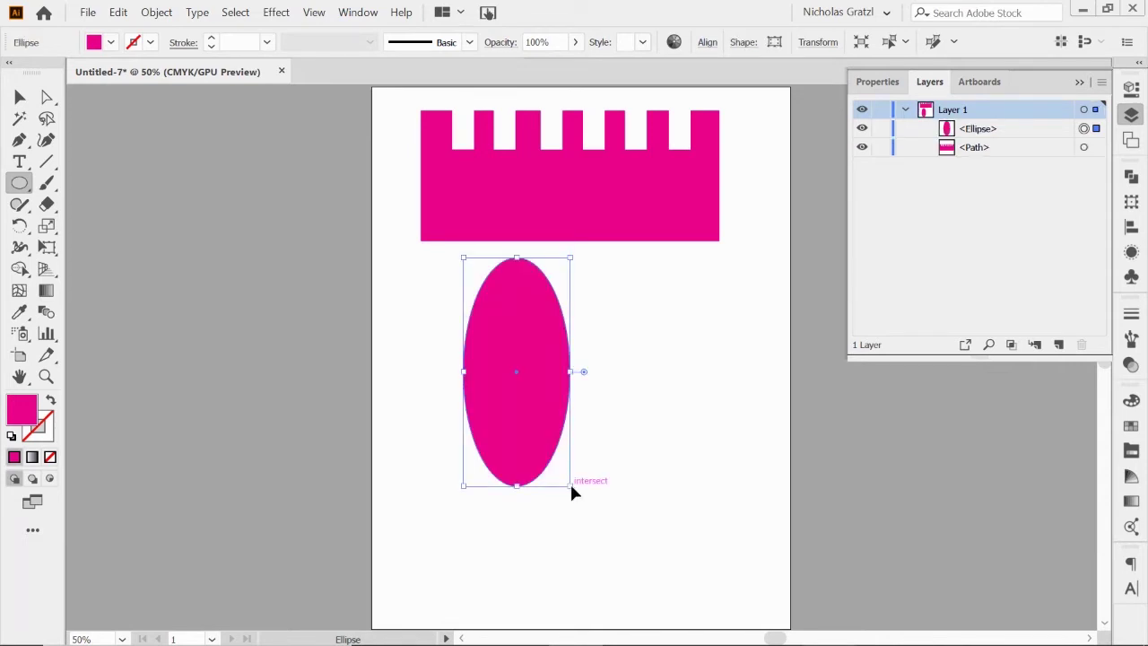
key("ctrl+z")
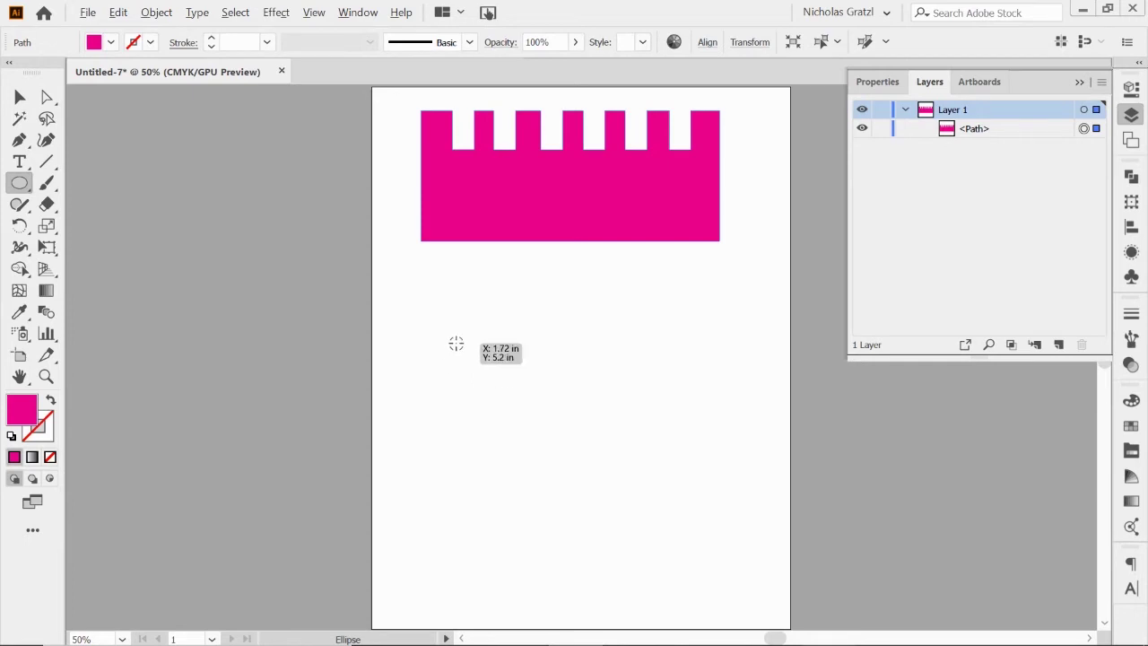
left_click_drag(455, 344, 523, 425)
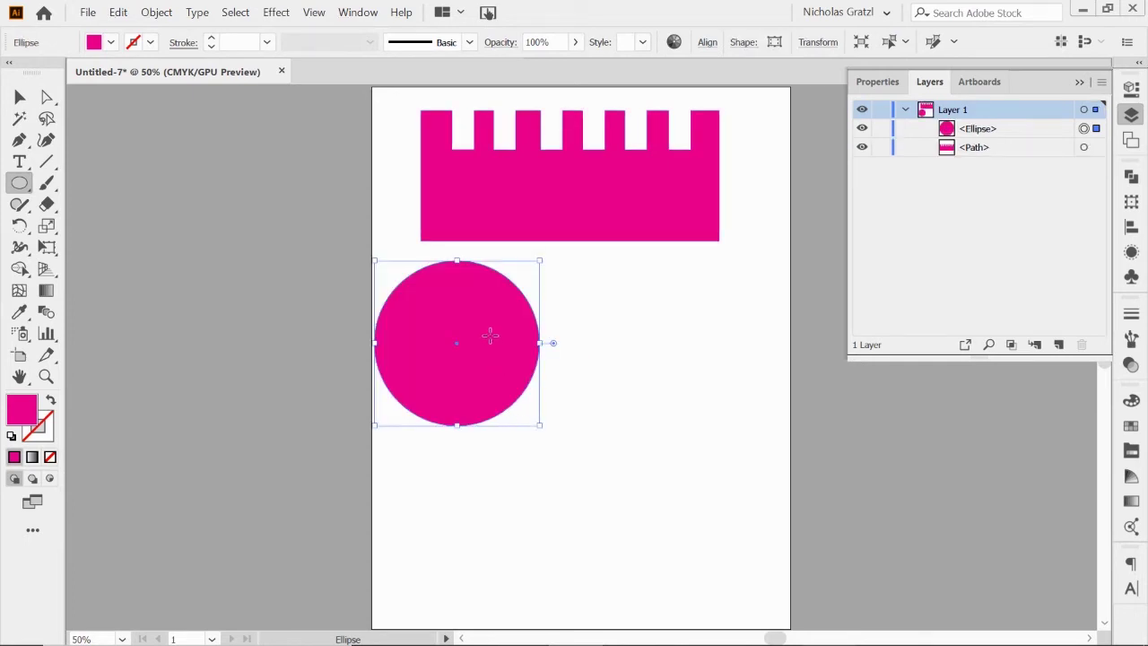
Position the circle and add an overlapping duplicate level beside it
key("v")
left_click_drag(497, 379, 554, 425)
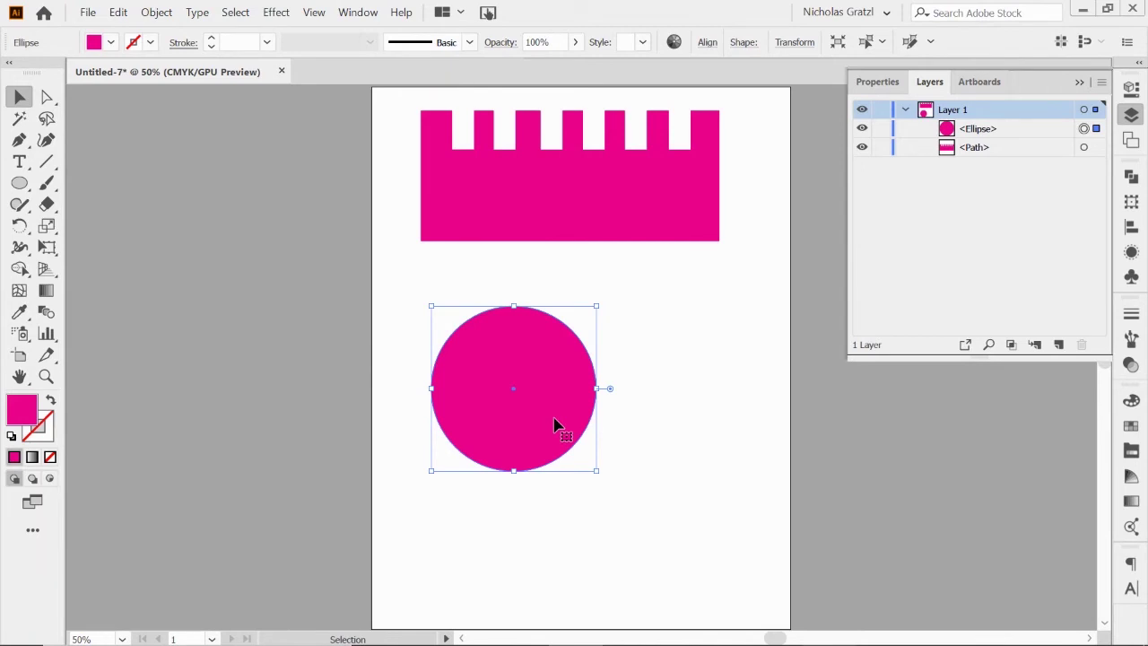
key("a")
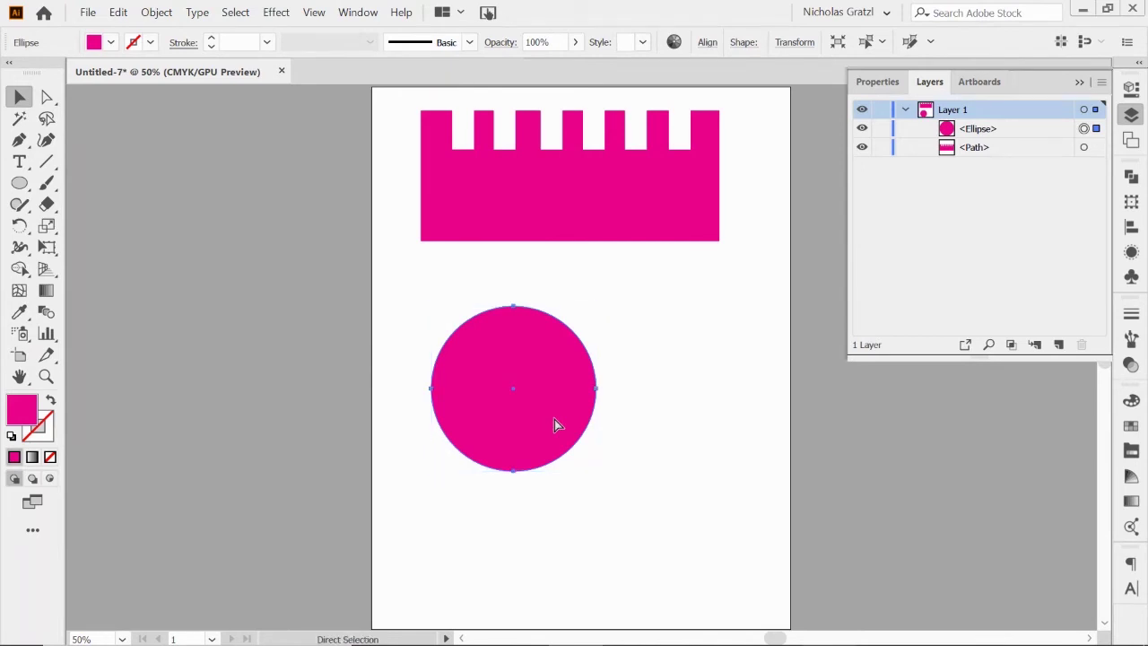
left_click_drag(555, 425, 601, 397)
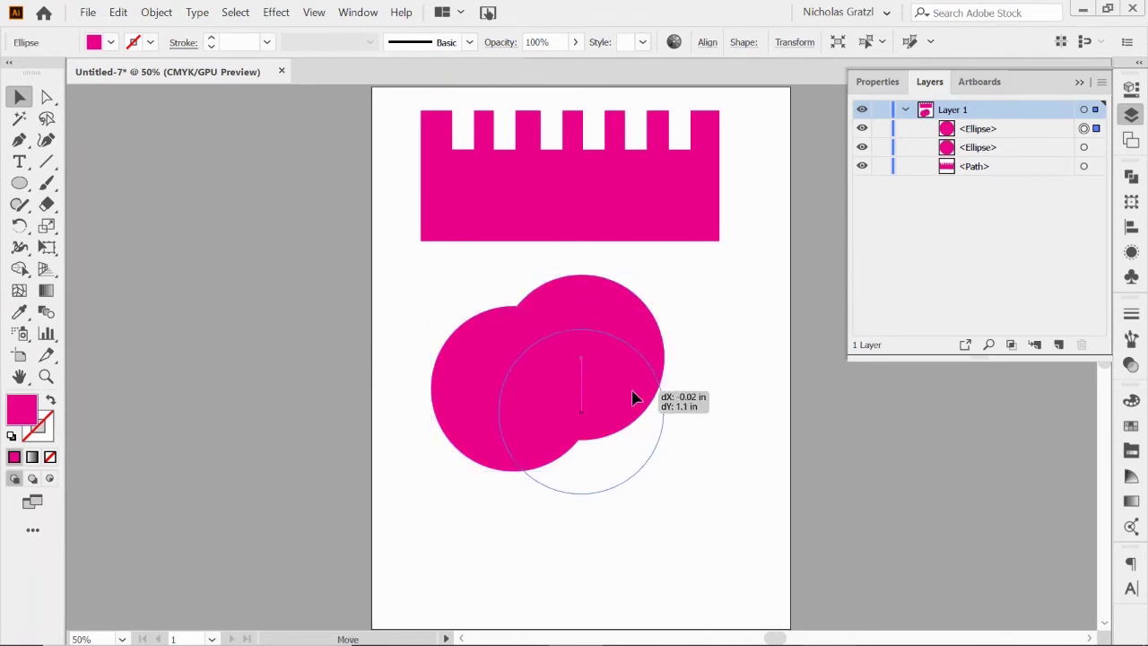
mouse_move(633, 397)
left_mouse_down()
mouse_move(627, 366)
mouse_move(635, 375)
left_mouse_up()
left_click_drag(447, 288, 607, 346)
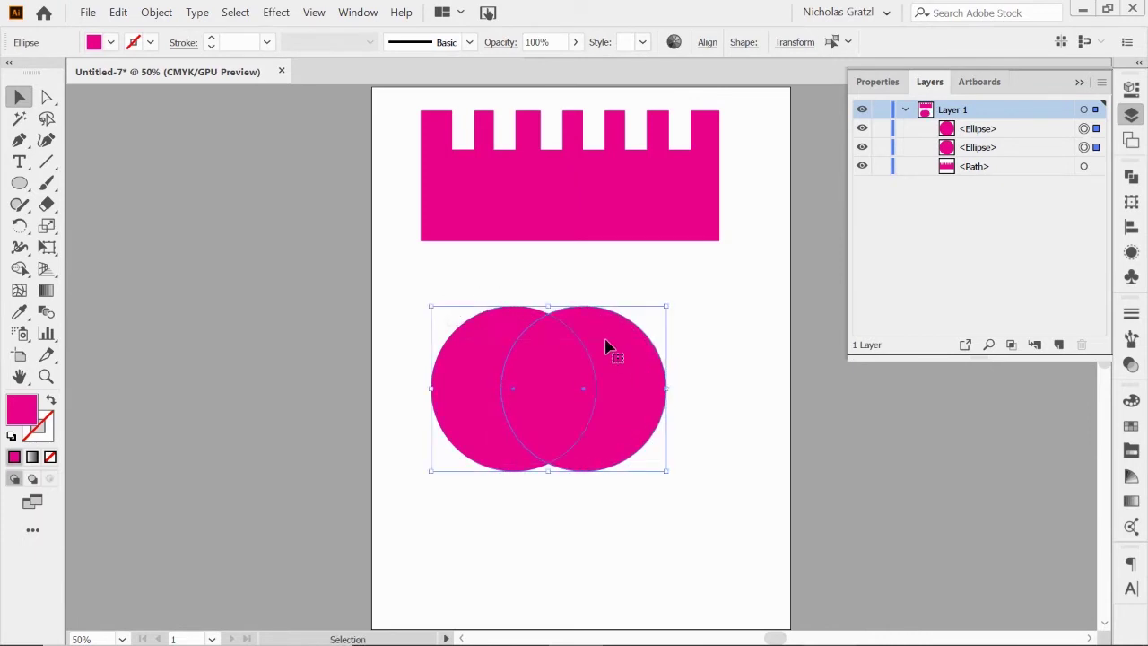
left_click(20, 269)
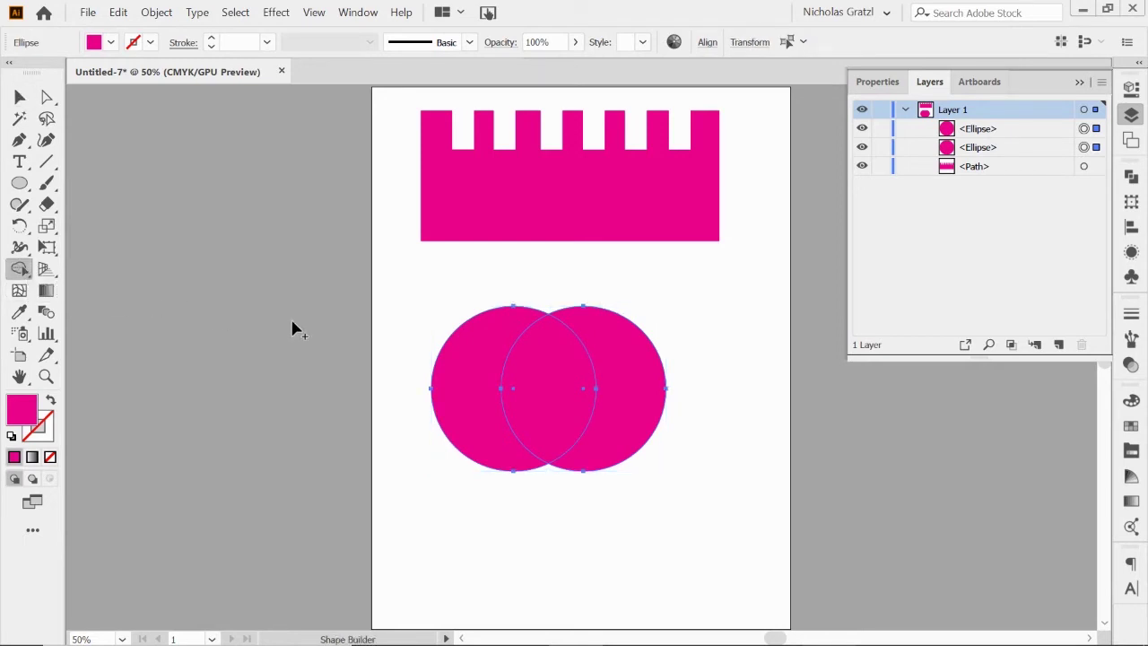
Delete the outer crescents with Shape Builder, keeping the pointed lens, then shift it right and zoom in
left_click(557, 381)
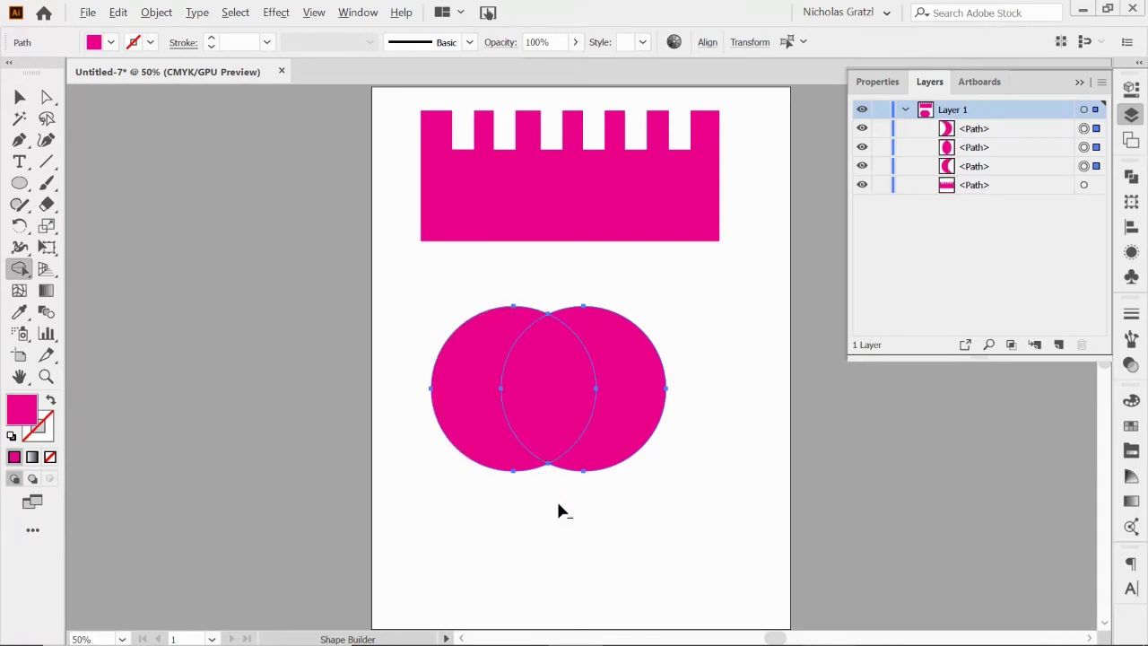
mouse_move(557, 511)
left_mouse_down()
mouse_move(598, 462)
mouse_move(482, 462)
left_mouse_up()
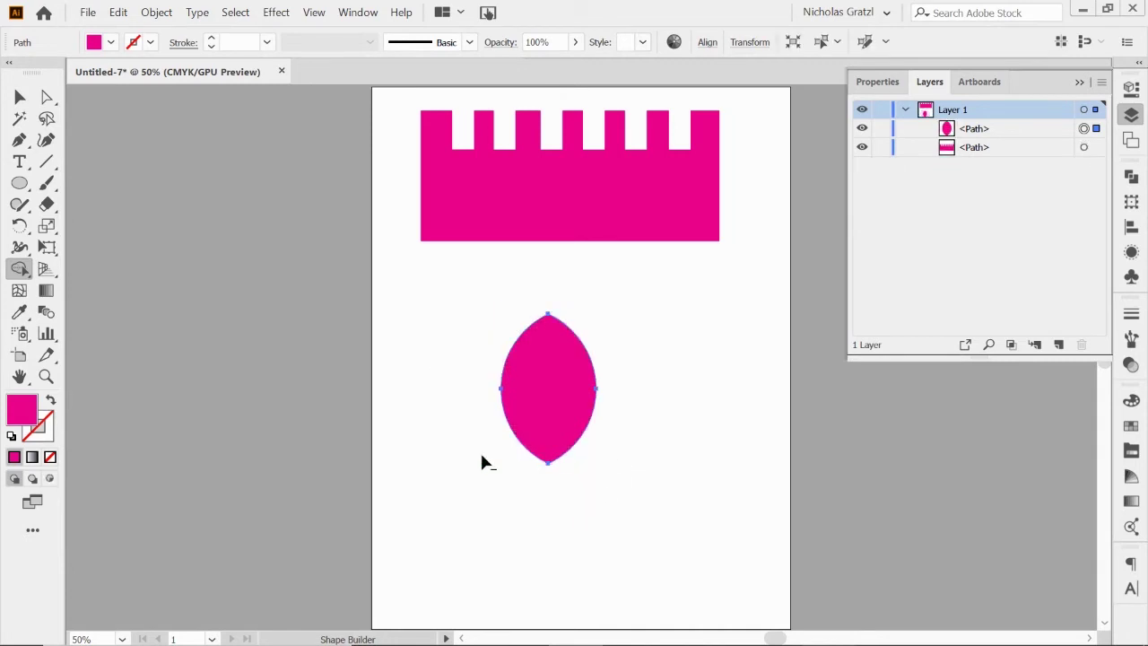
left_click(20, 97)
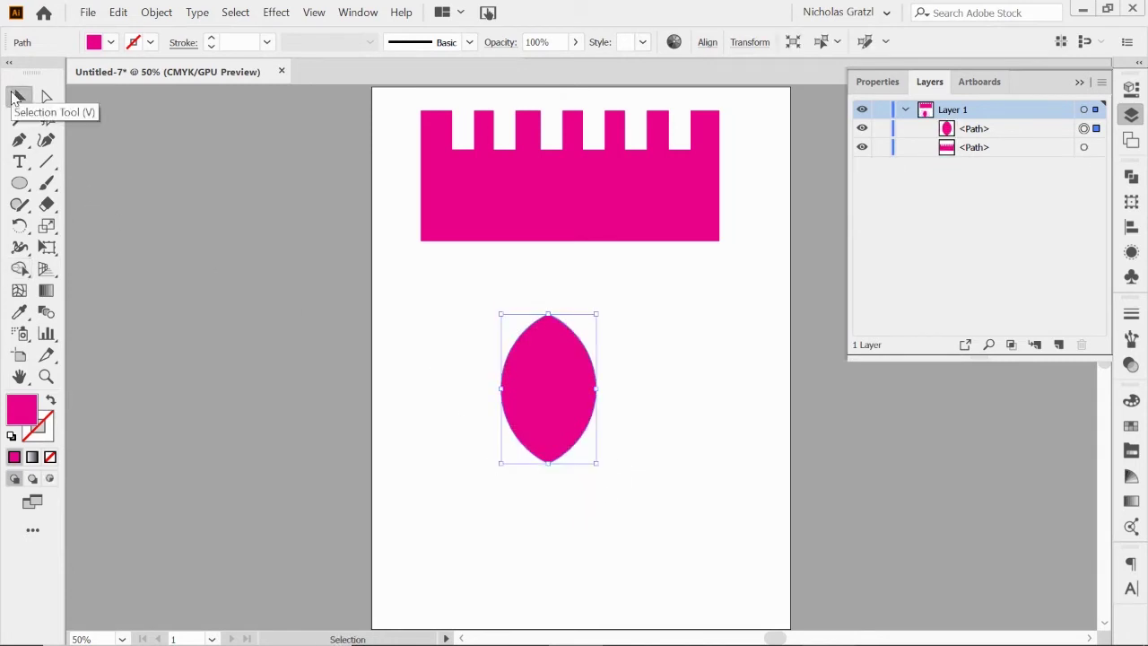
left_click_drag(535, 394, 574, 399)
key("ctrl+equal")
key("ctrl+equal")
key("ctrl+equal")
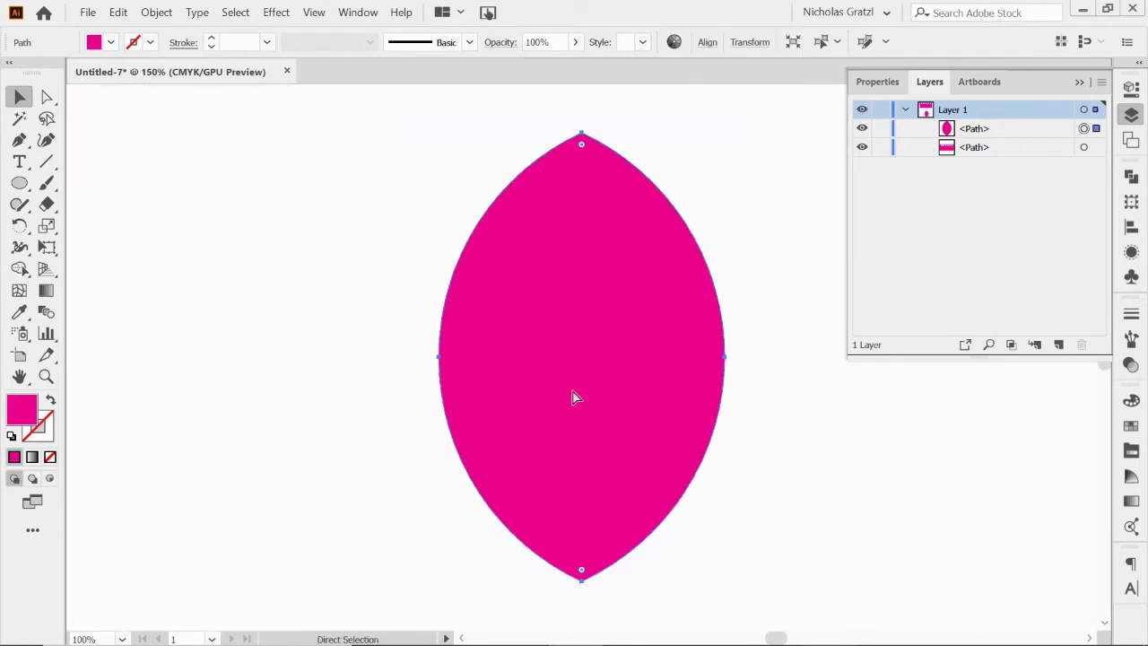
Pan above the lens and draw two ellipses overlapping its upper-left edge
left_click(399, 175)
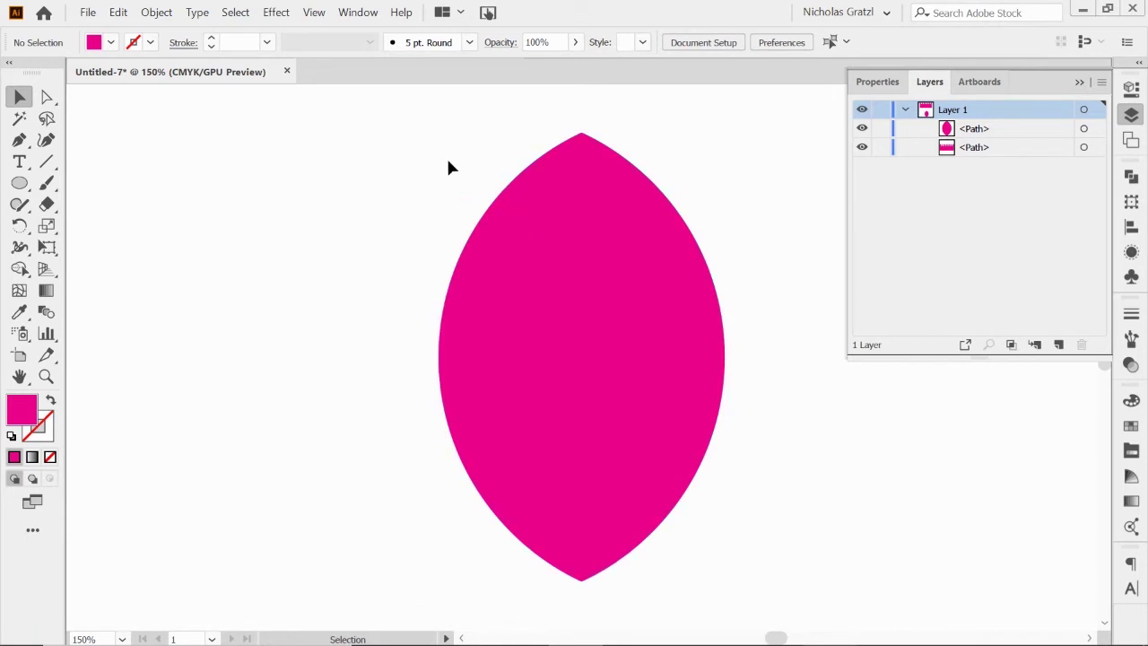
left_click_drag(370, 228, 347, 305)
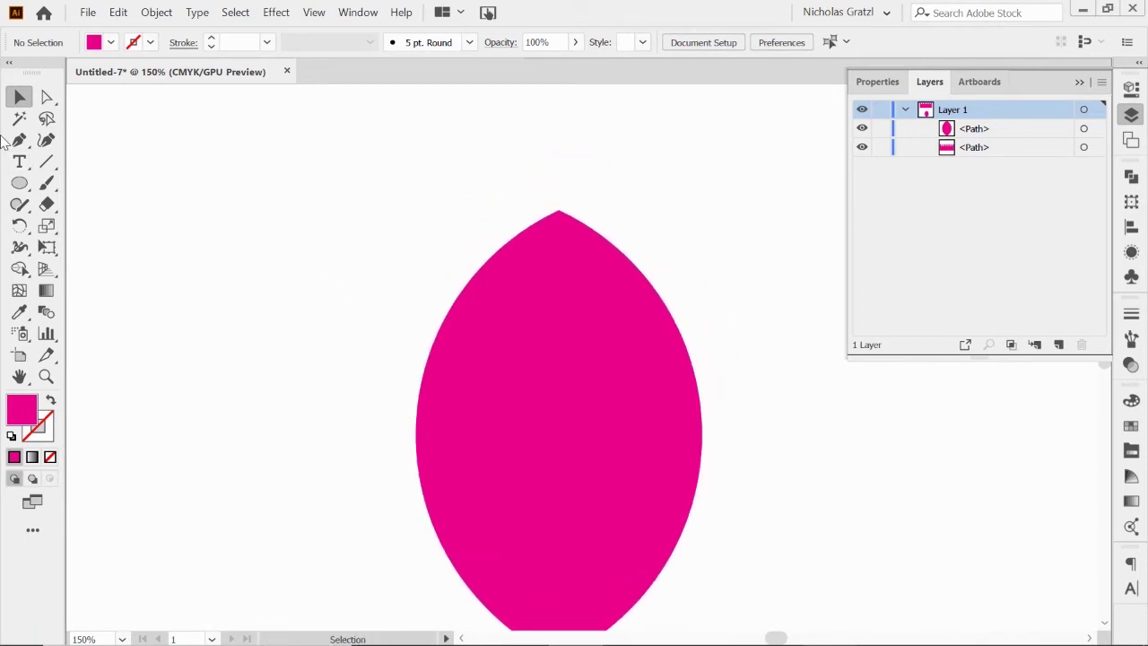
left_click(19, 183)
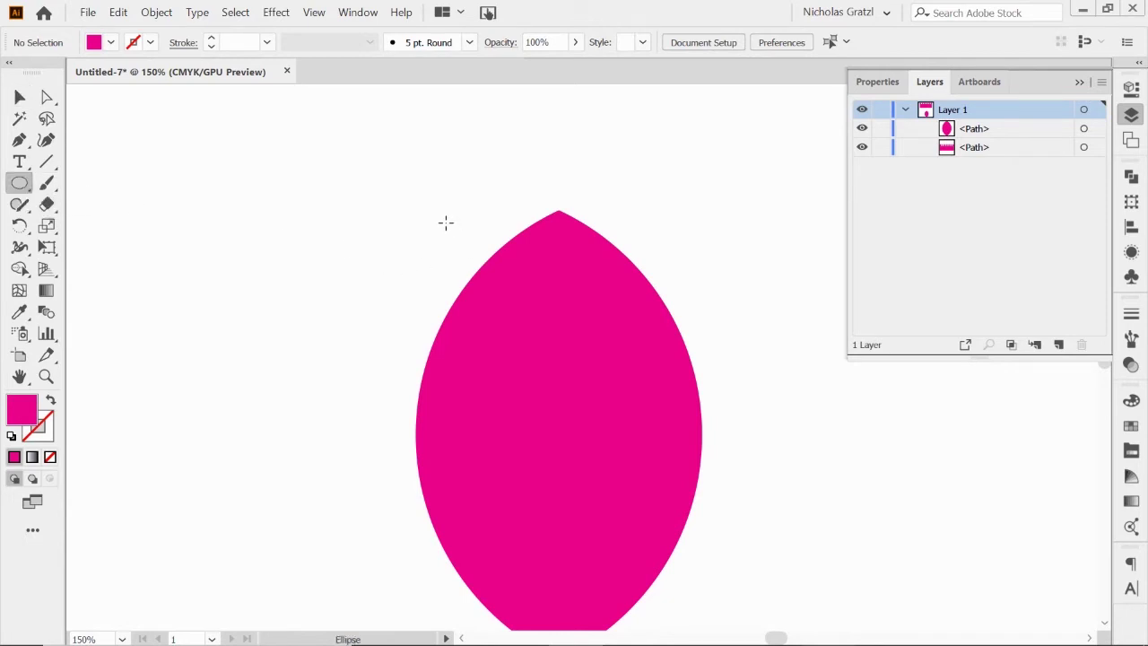
left_click_drag(444, 166, 565, 337)
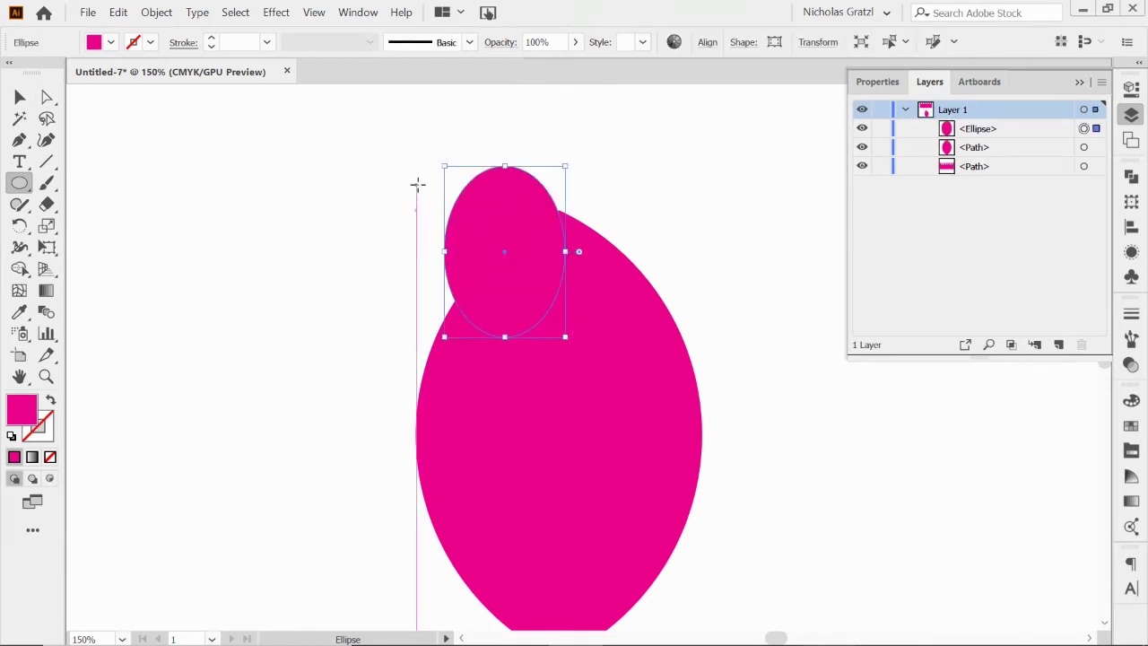
left_click_drag(418, 183, 523, 356)
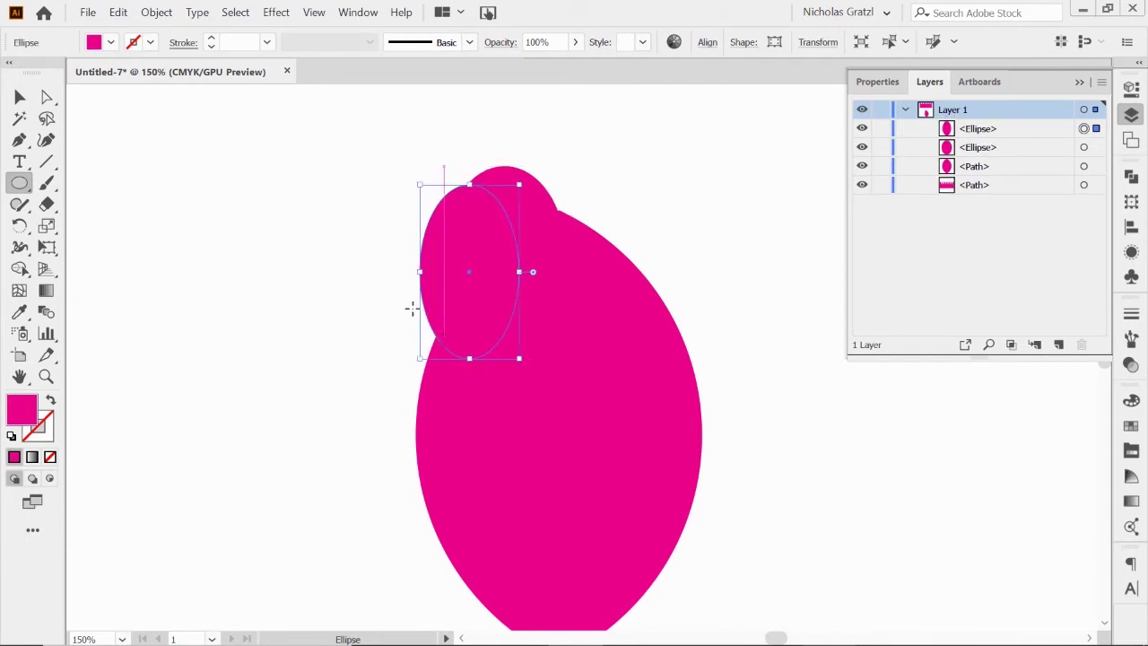
Give the lens and both ellipses a magenta stroke with no fill, then nudge the left ellipse up
key("v")
left_click_drag(406, 223, 620, 366)
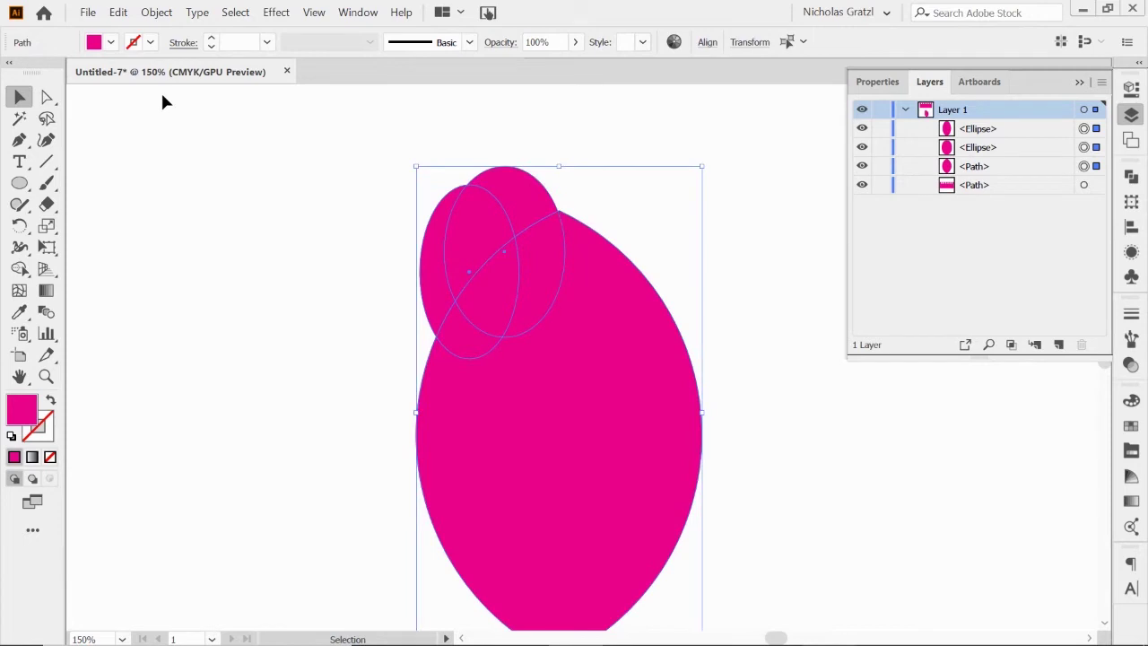
left_click(150, 45)
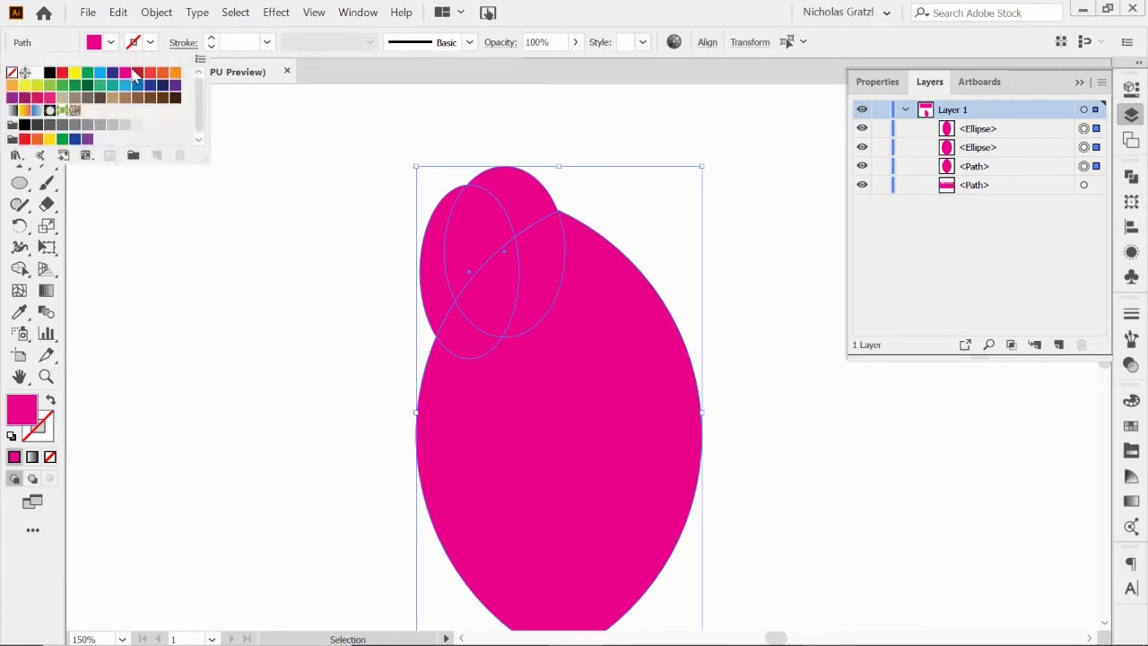
left_click(125, 74)
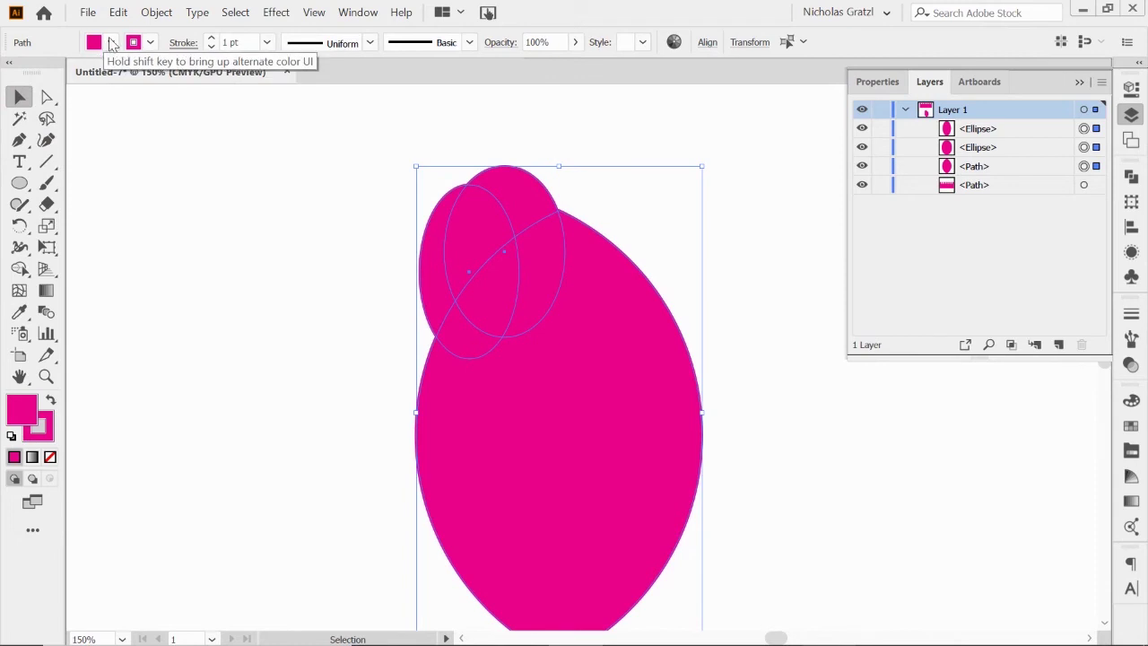
left_click(111, 43)
left_click(12, 74)
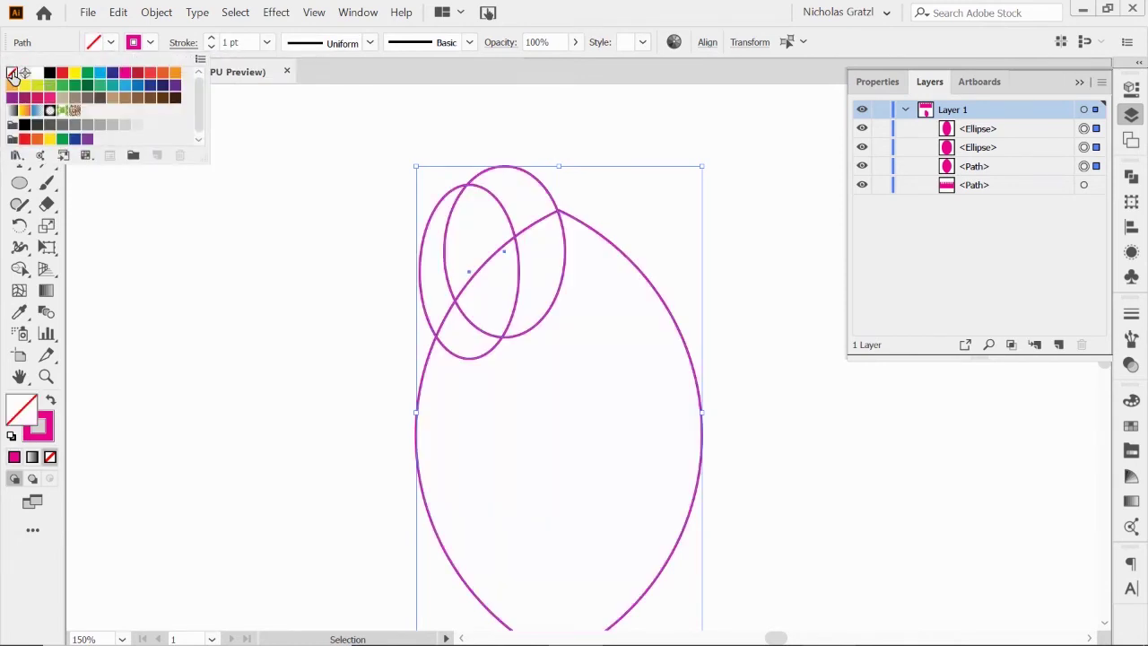
left_click(302, 220)
left_click(300, 231)
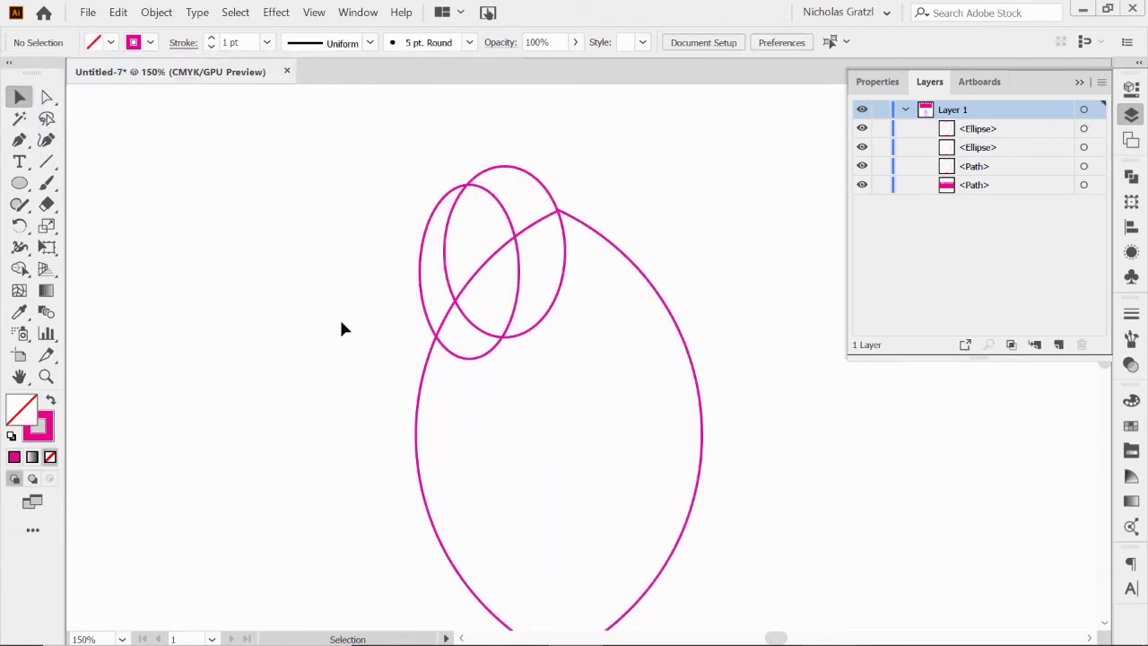
left_click_drag(448, 352, 454, 321)
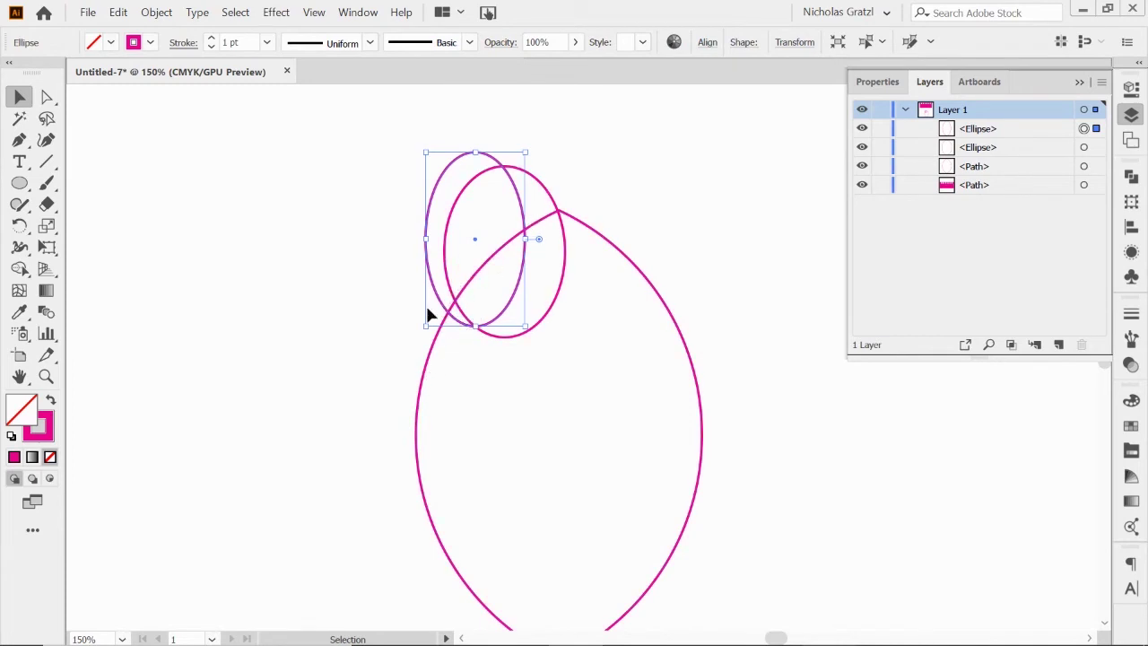
Select the two small ellipses and drag copies of the pair down the lens's left edge
left_click(340, 273)
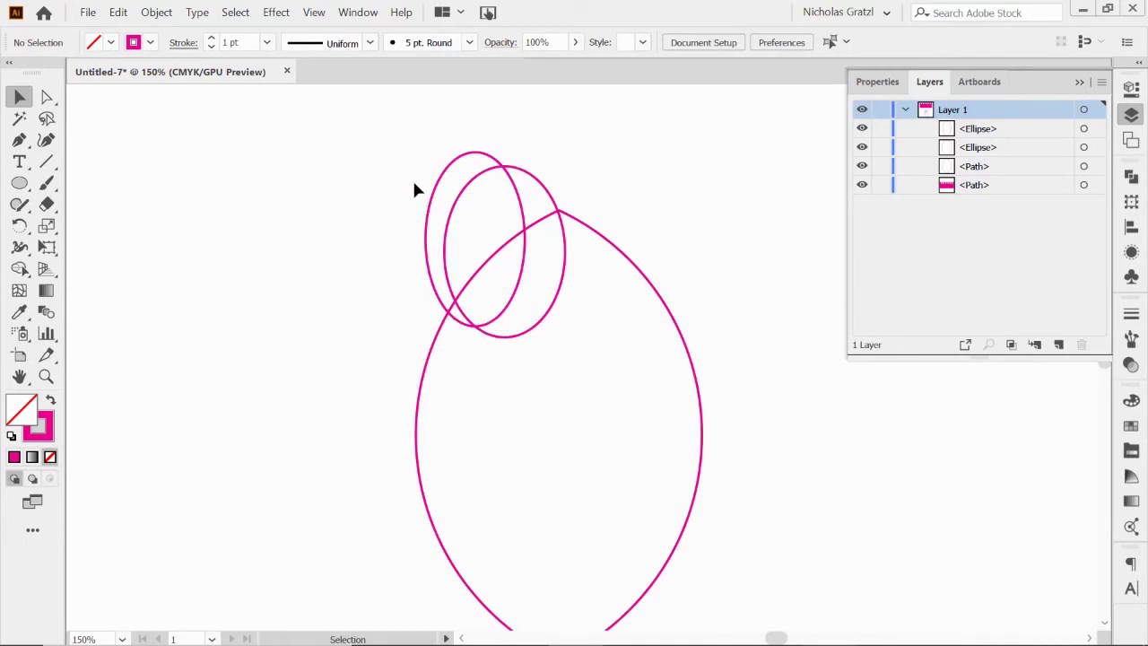
left_click_drag(412, 183, 472, 215)
left_click(407, 203)
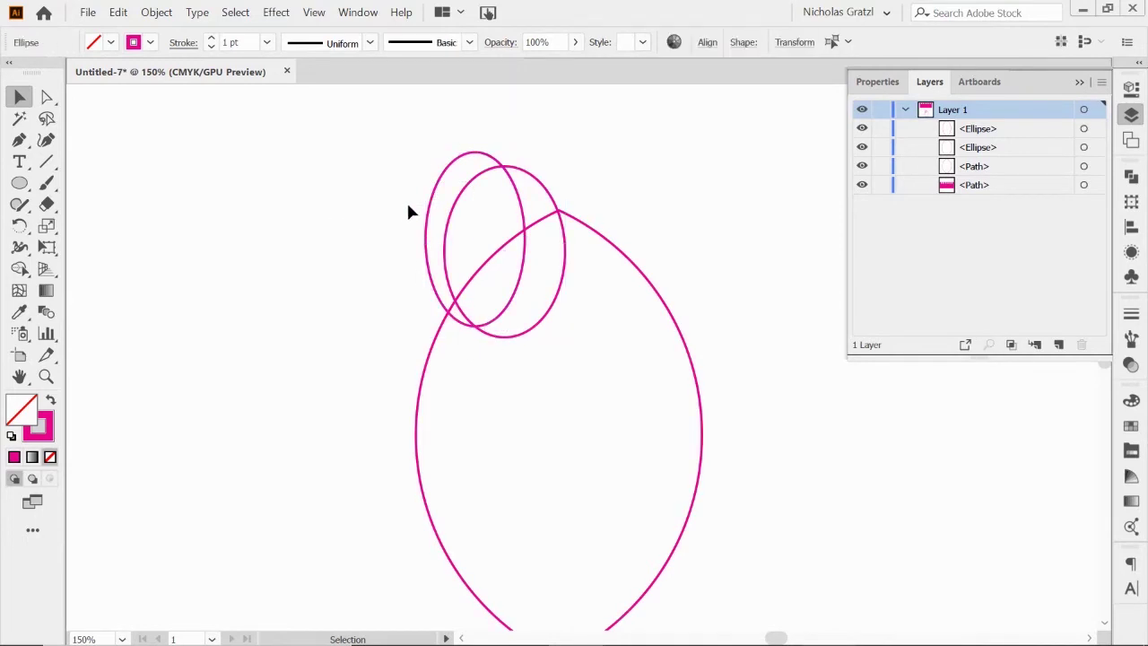
left_click(436, 189)
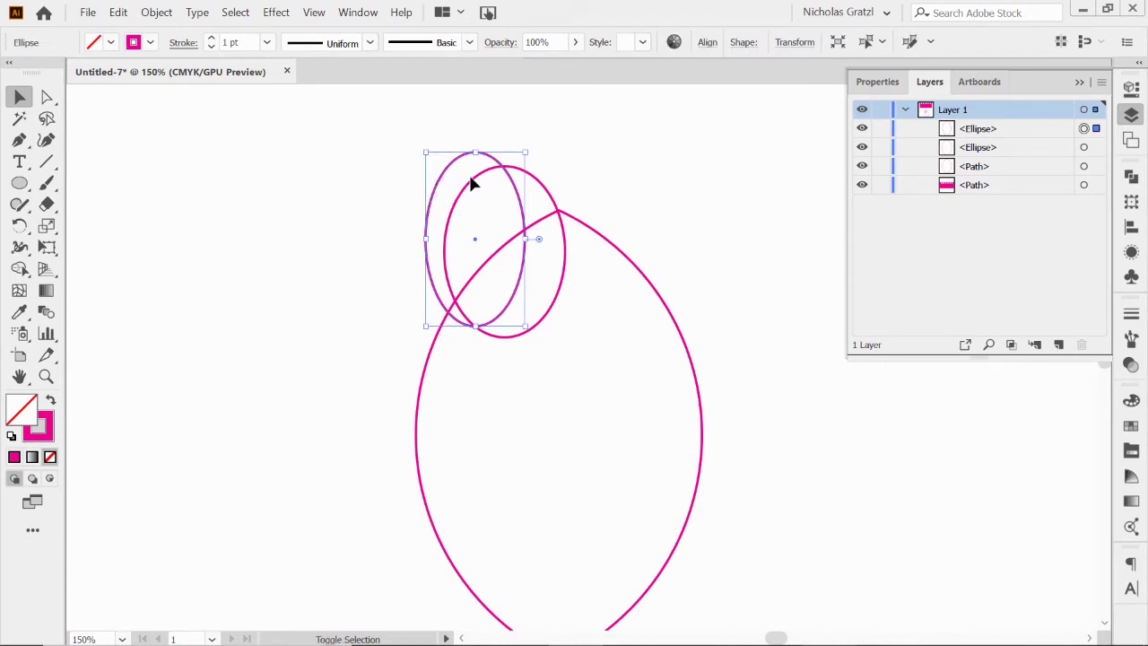
left_click(473, 185, "shift")
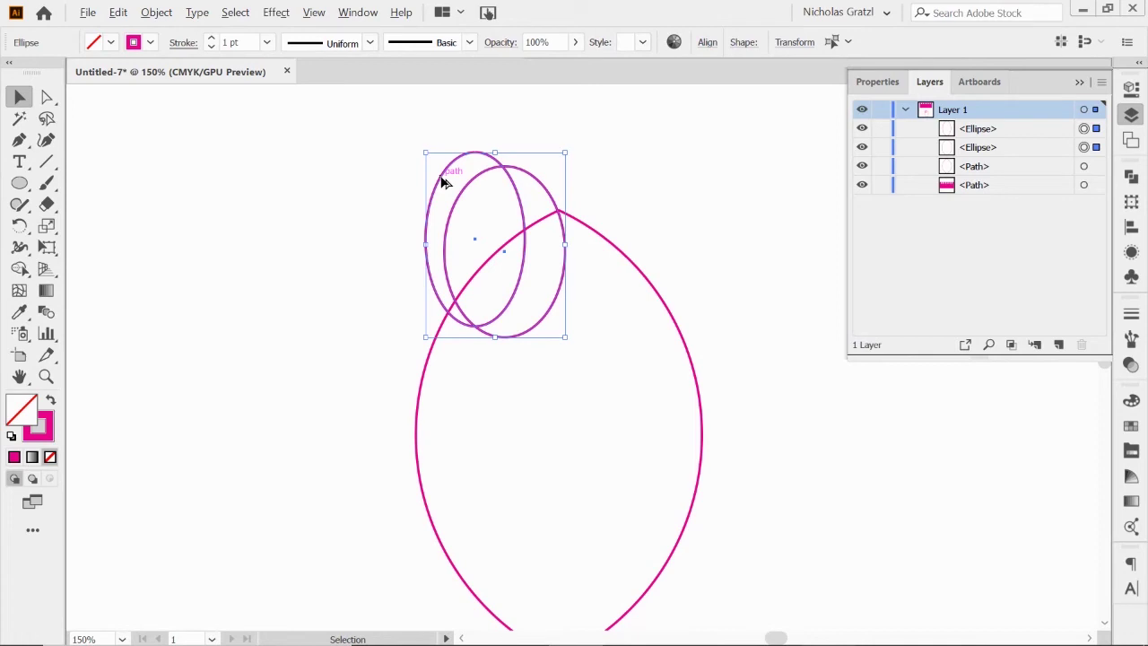
left_click_drag(441, 183, 410, 244)
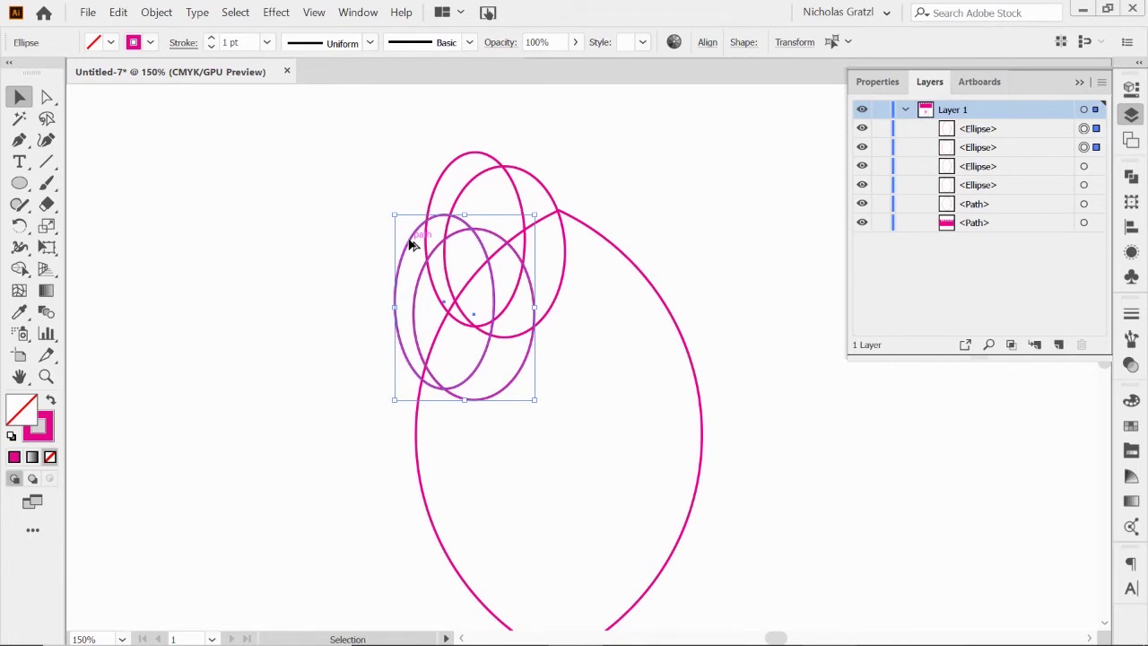
left_click_drag(410, 244, 408, 339)
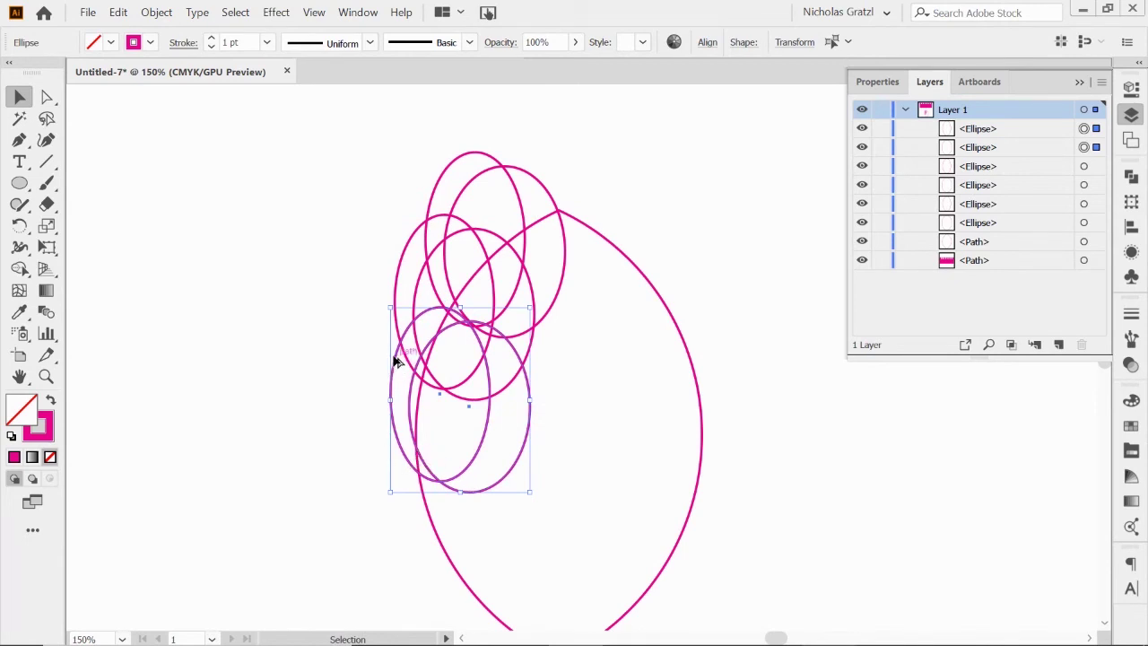
left_click_drag(395, 360, 440, 464)
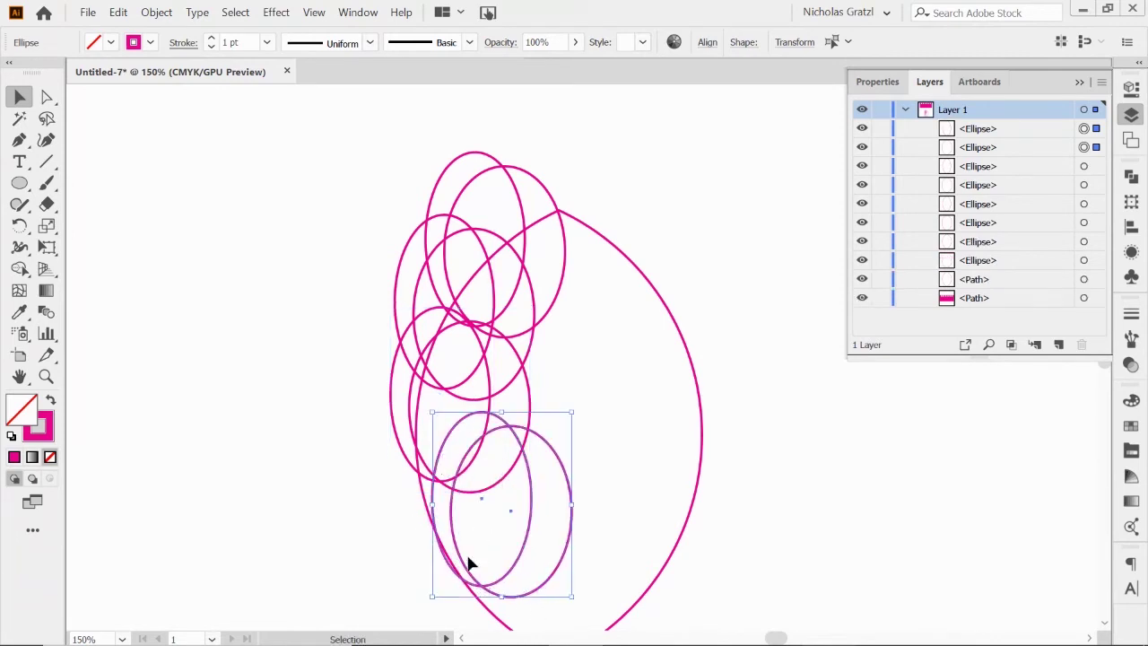
Move the lowest copied ellipses up and left onto the leaf's lower-left edge
left_click(624, 578)
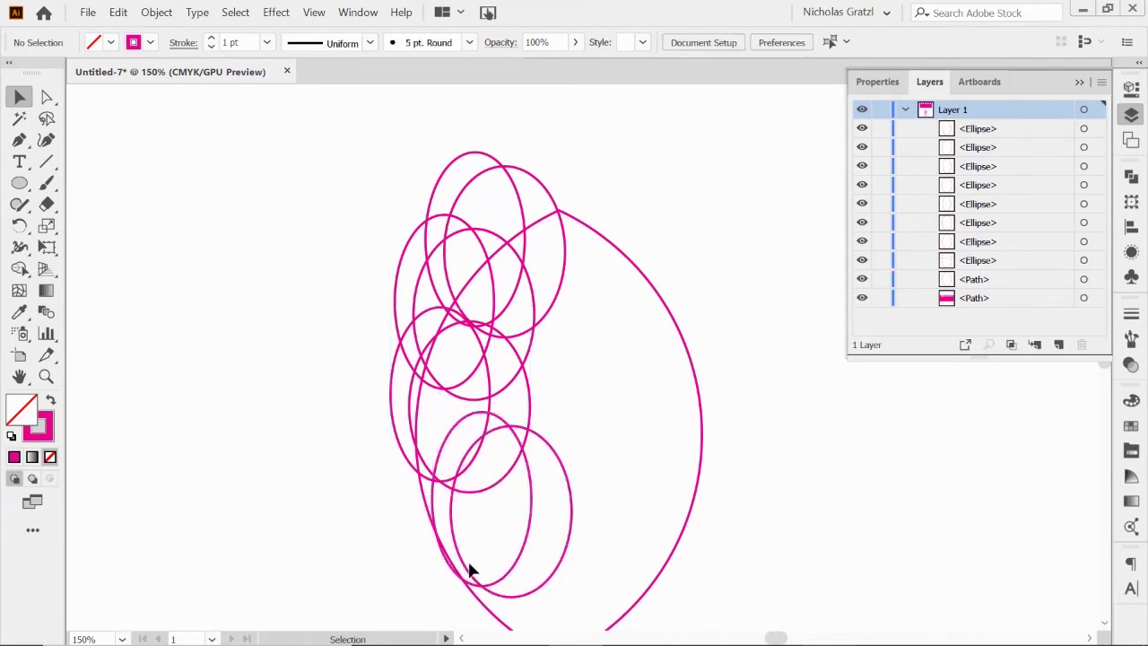
left_click_drag(469, 584, 475, 592)
left_click_drag(450, 552, 433, 535)
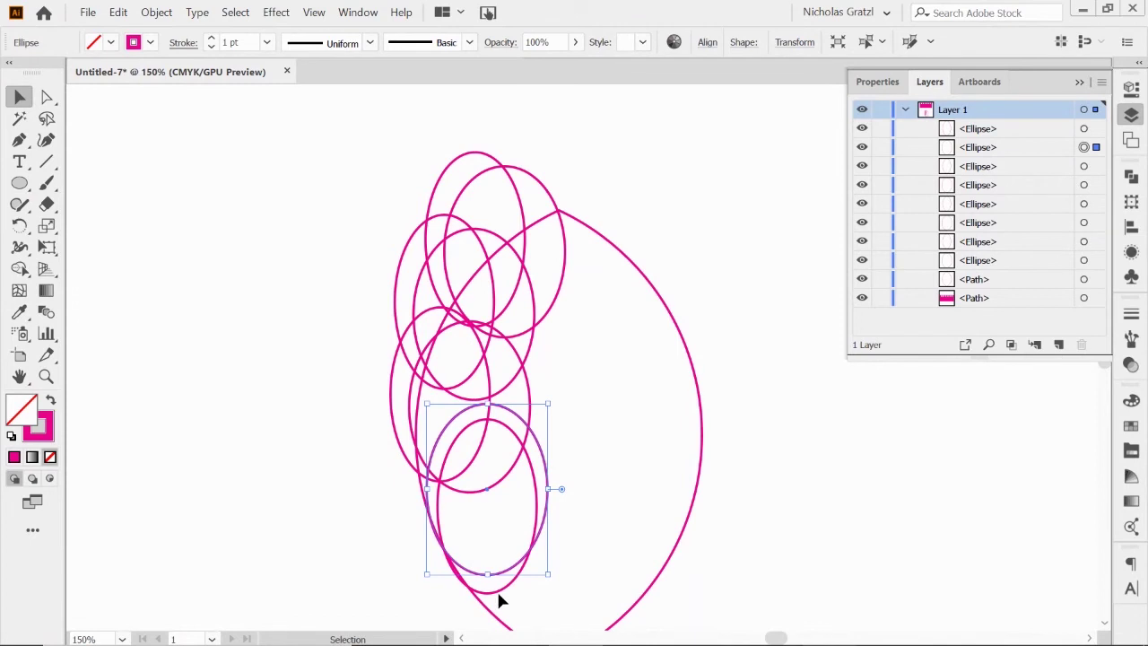
left_click_drag(494, 591, 482, 581)
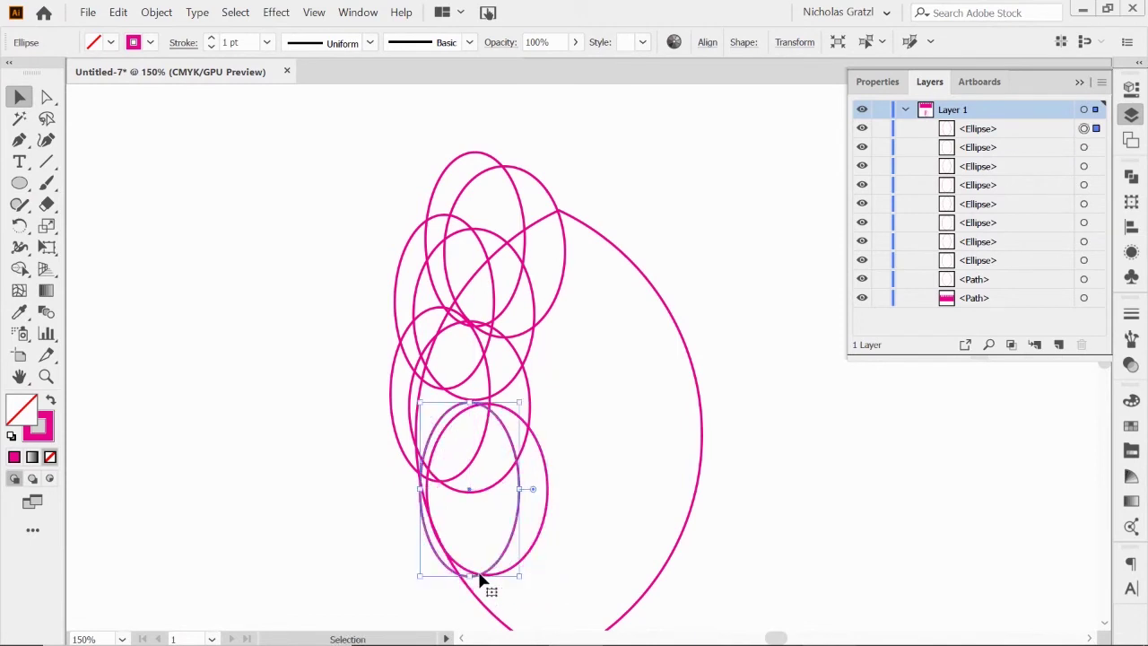
left_click(503, 593)
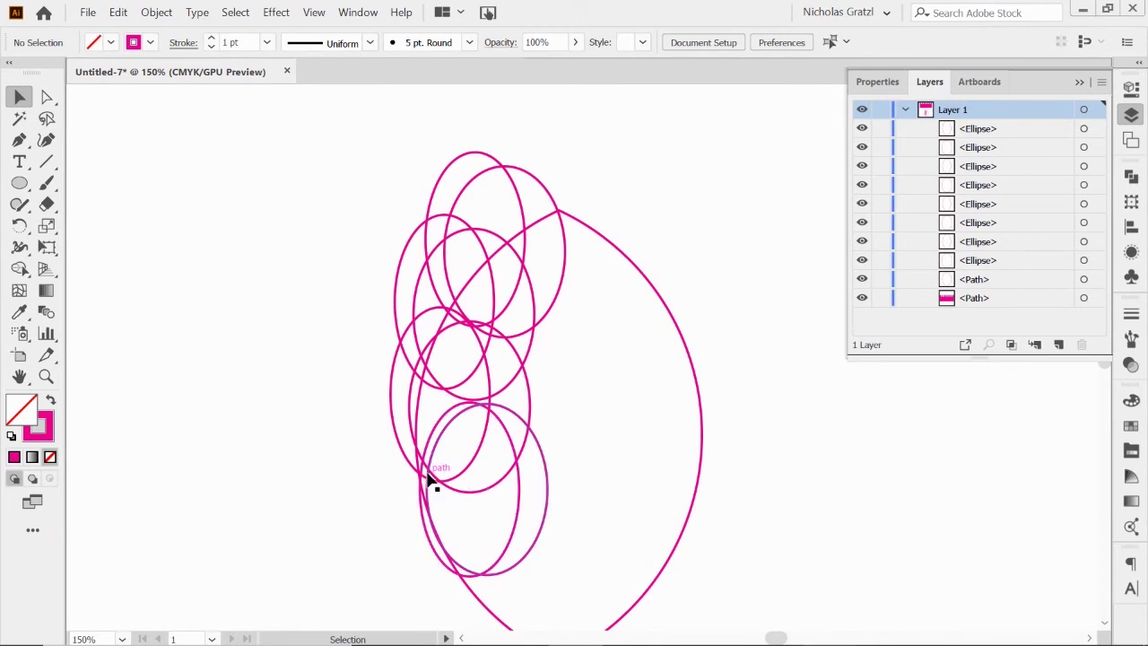
Select the bottom two ellipses together with the leaf path
left_click(514, 575)
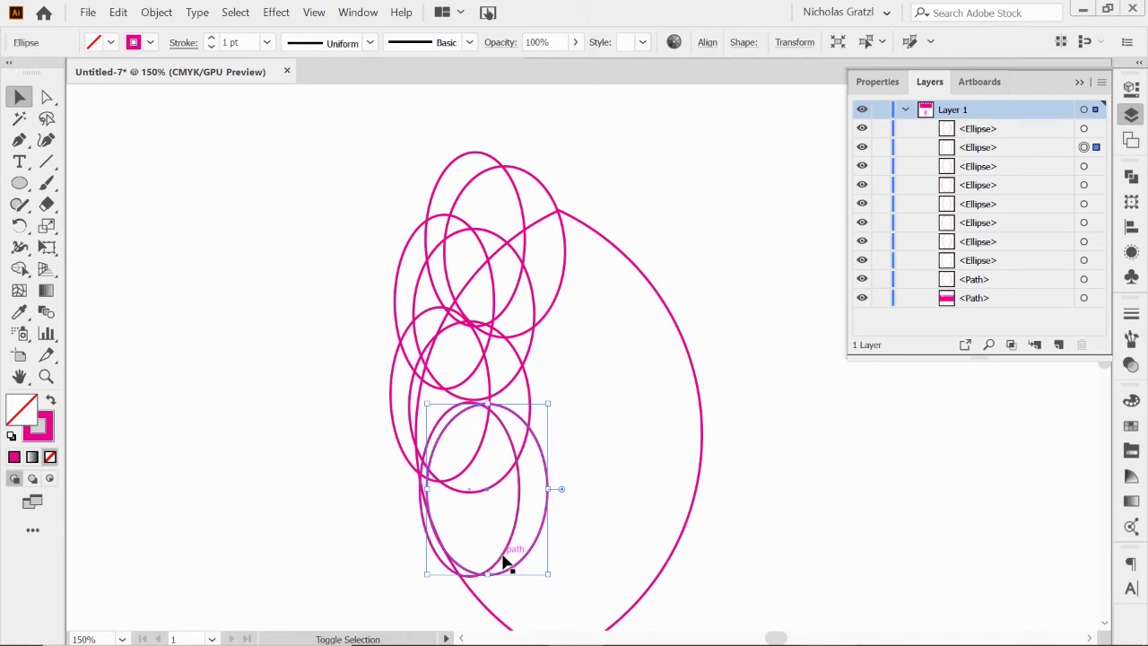
left_click(499, 571, "shift")
left_click(485, 610, "shift")
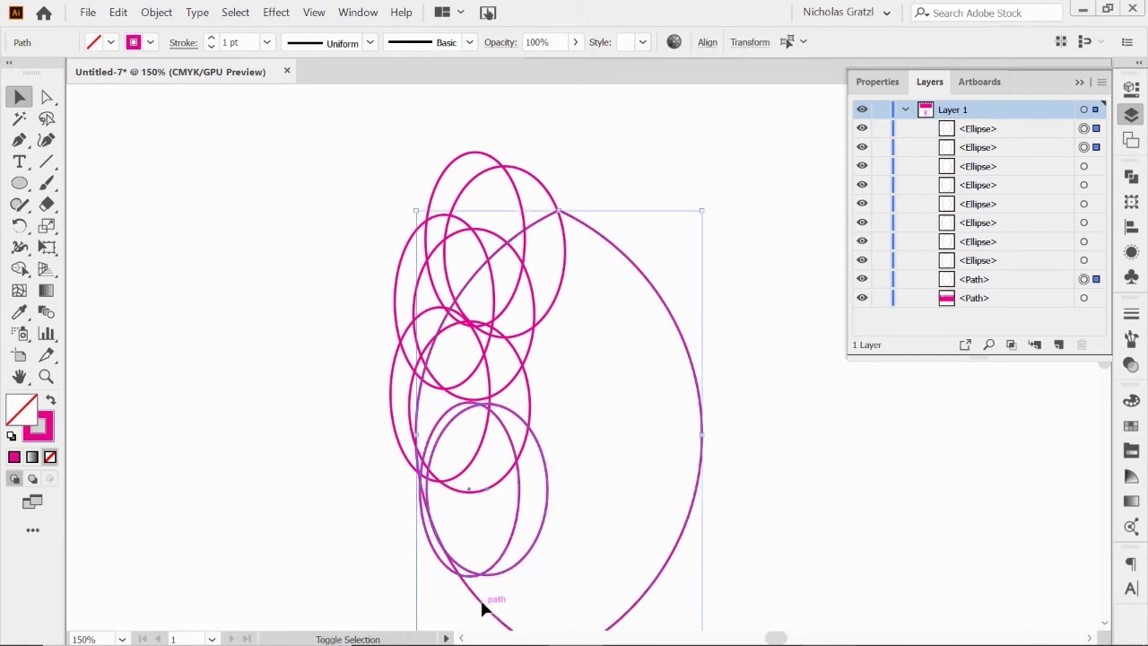
scroll(481, 605, "down", 2)
With Shape Builder, delete the outer slivers and merge the ellipse pieces into the leaf, leaving the lower notch
key("shift+m")
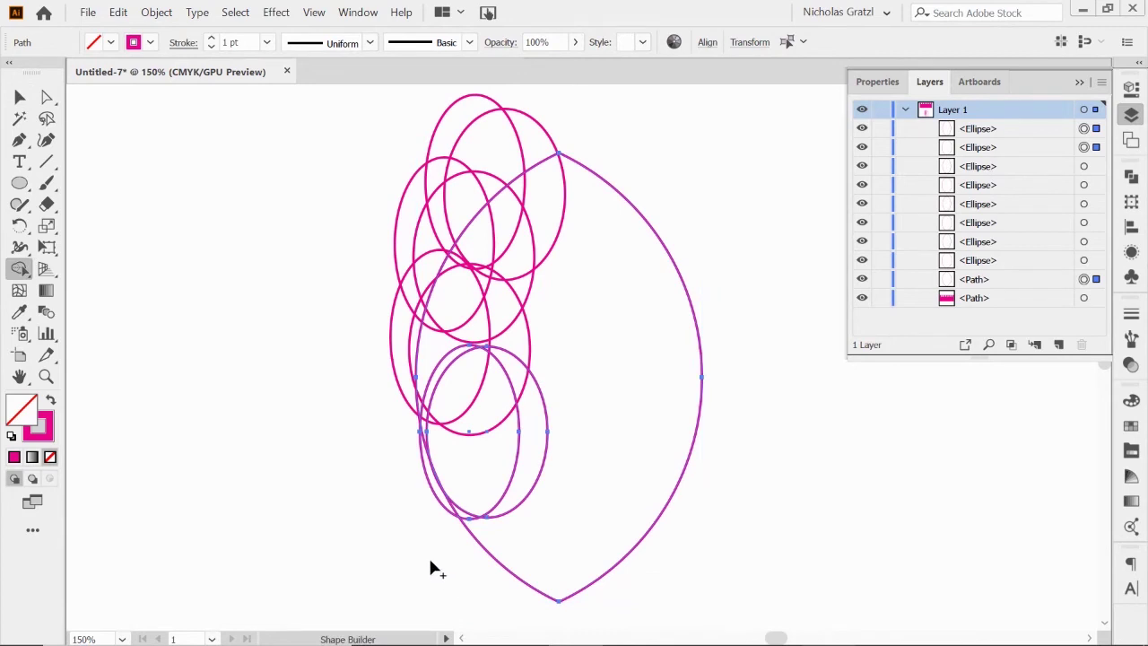
left_click(434, 507)
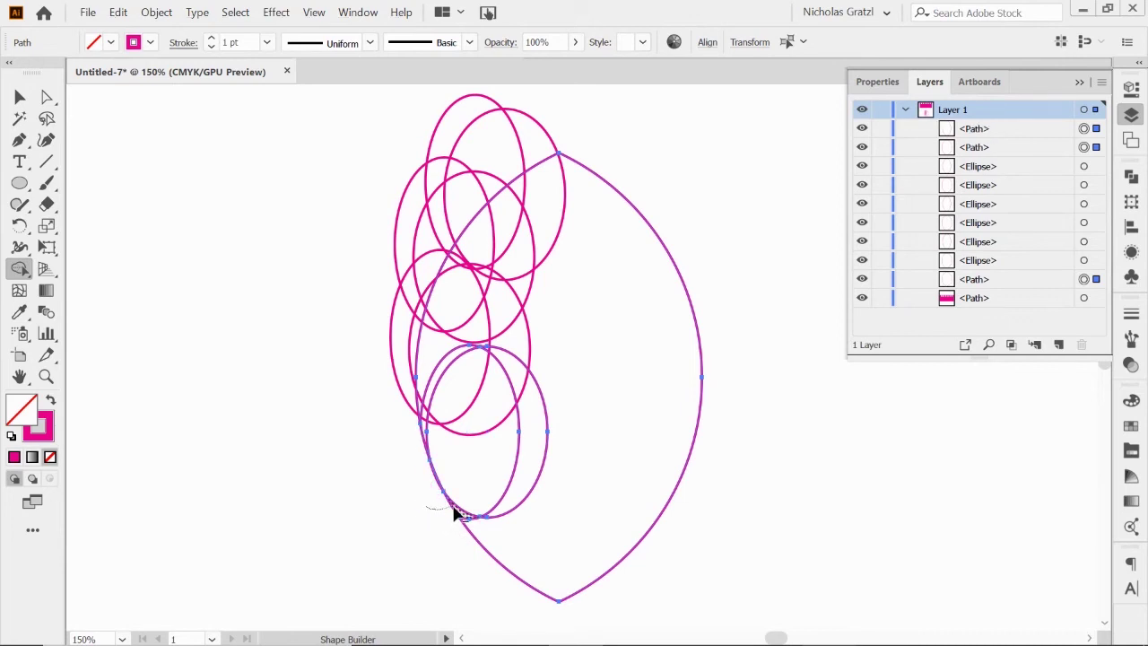
left_click(451, 511, "alt")
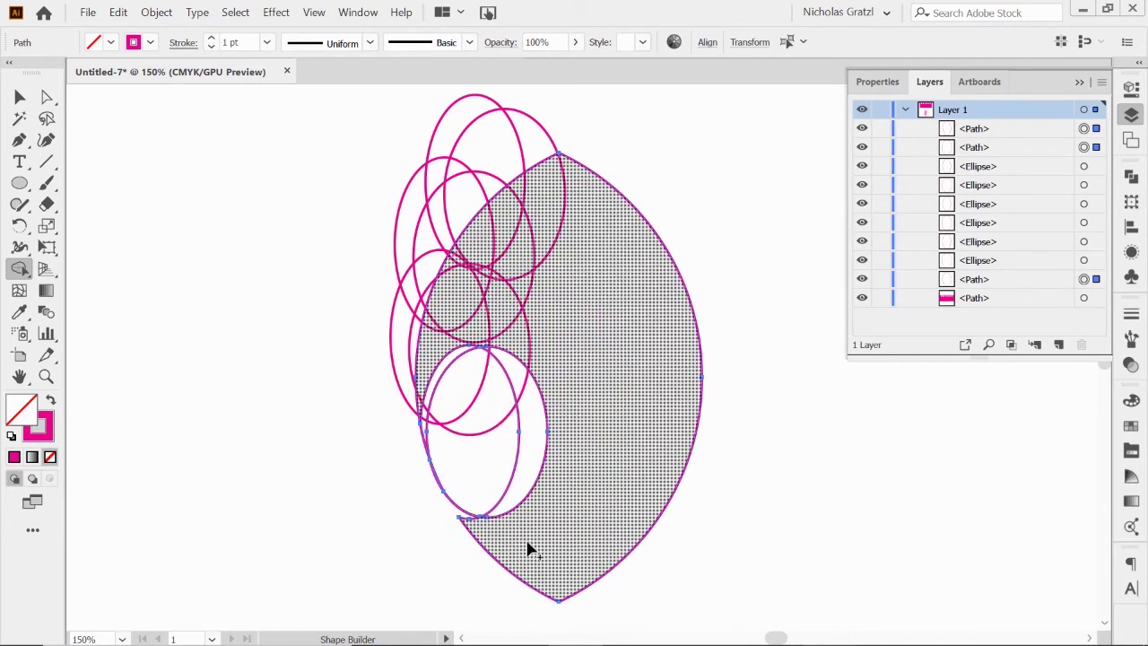
mouse_move(526, 561)
left_mouse_down()
mouse_move(530, 499)
mouse_move(513, 475)
mouse_move(482, 464)
mouse_move(427, 363)
left_mouse_up()
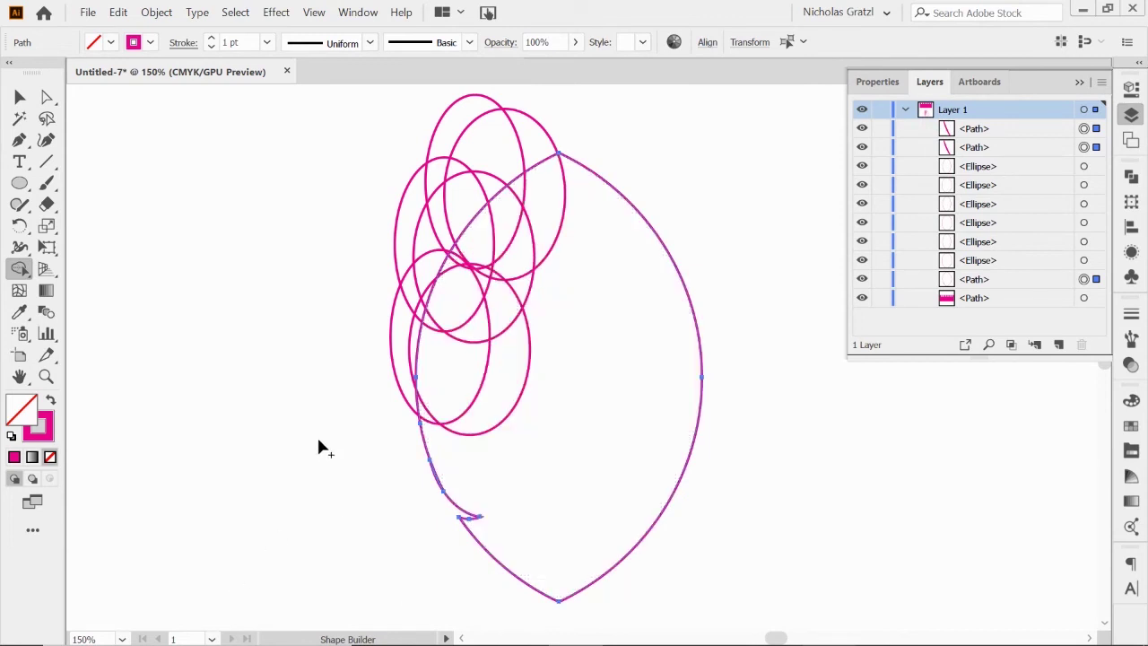
mouse_move(305, 505)
left_mouse_down()
mouse_move(401, 476)
mouse_move(332, 416)
left_mouse_up()
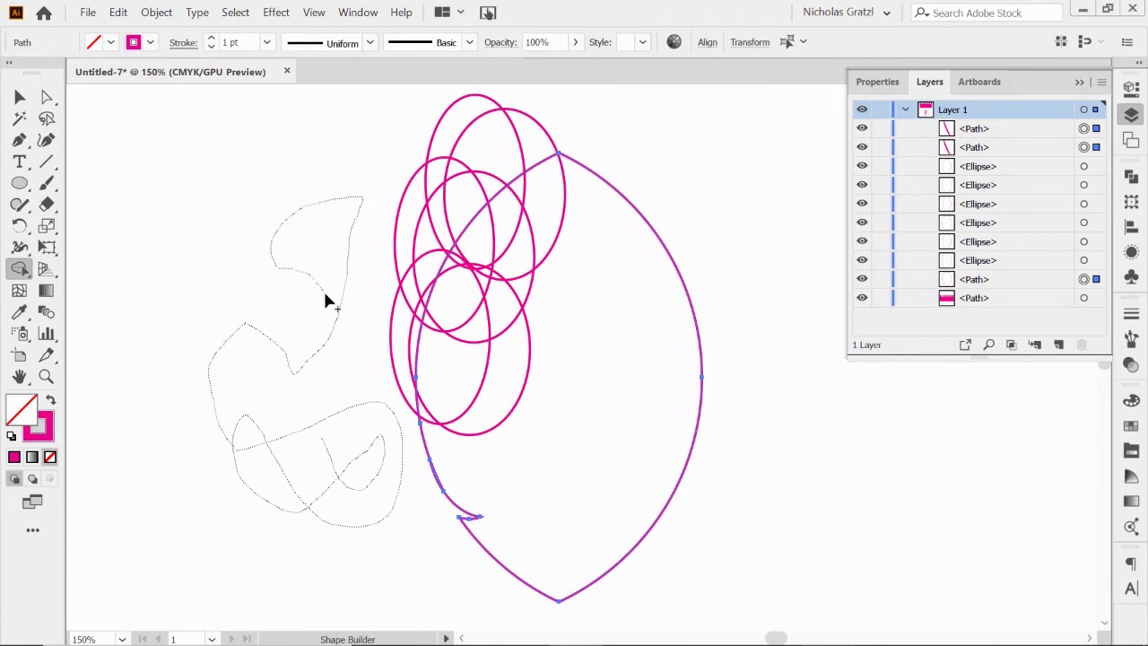
left_click_drag(245, 459, 252, 353)
left_click_drag(367, 448, 377, 463)
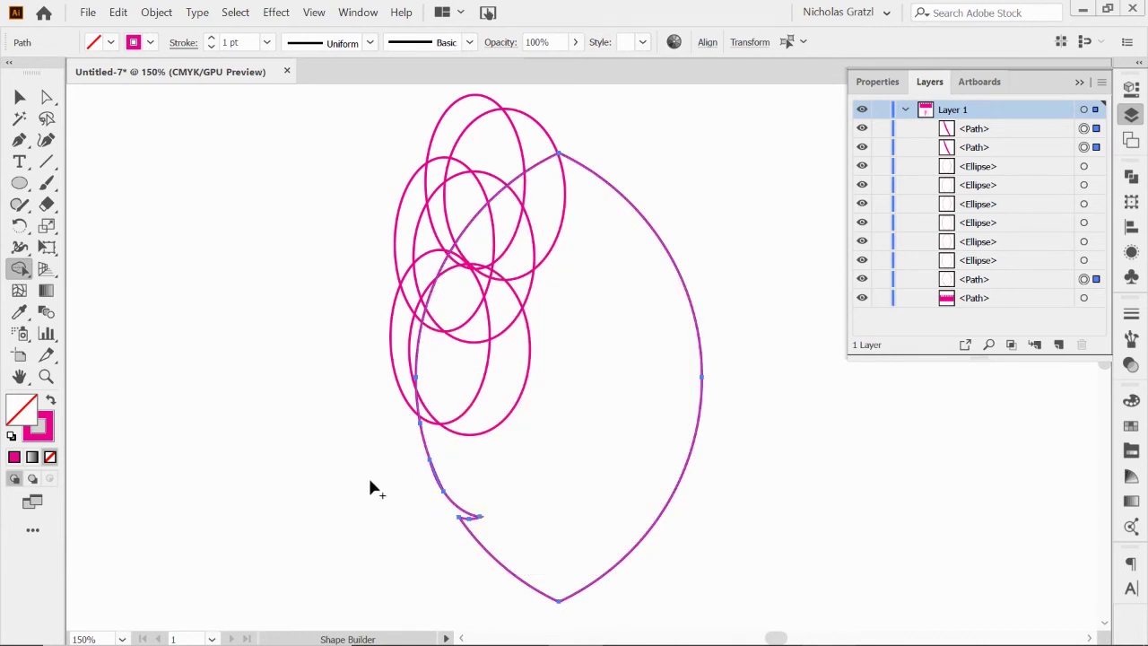
key("v")
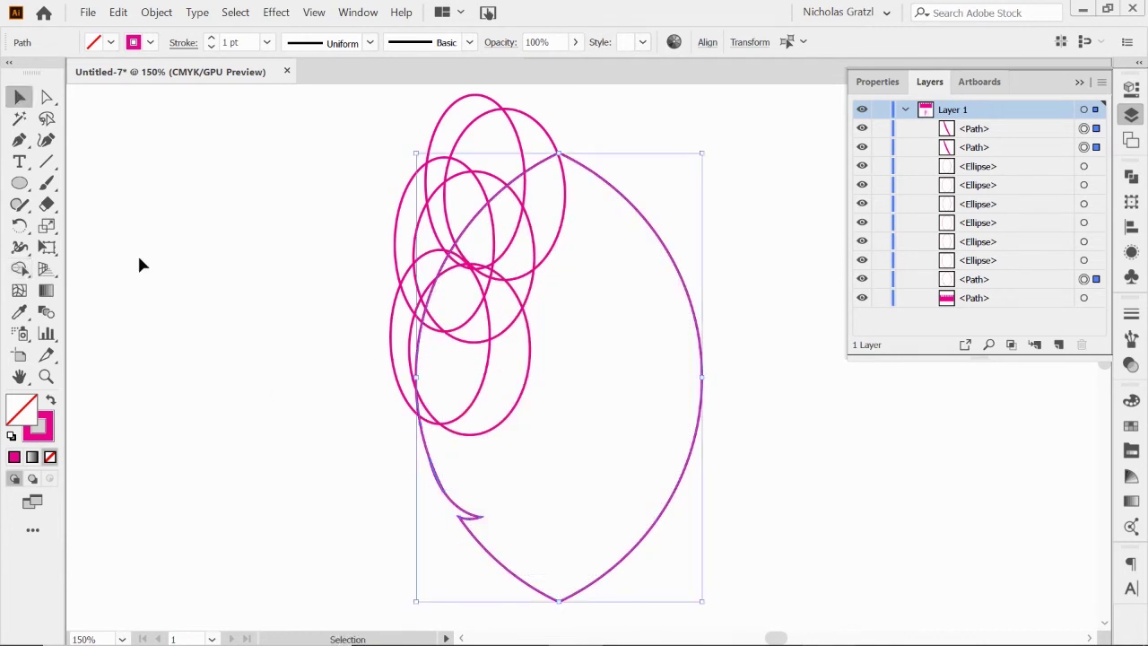
Select the next ellipse pair with the leaf and merge their inner pieces with Shape Builder, notching higher up
left_click(391, 364)
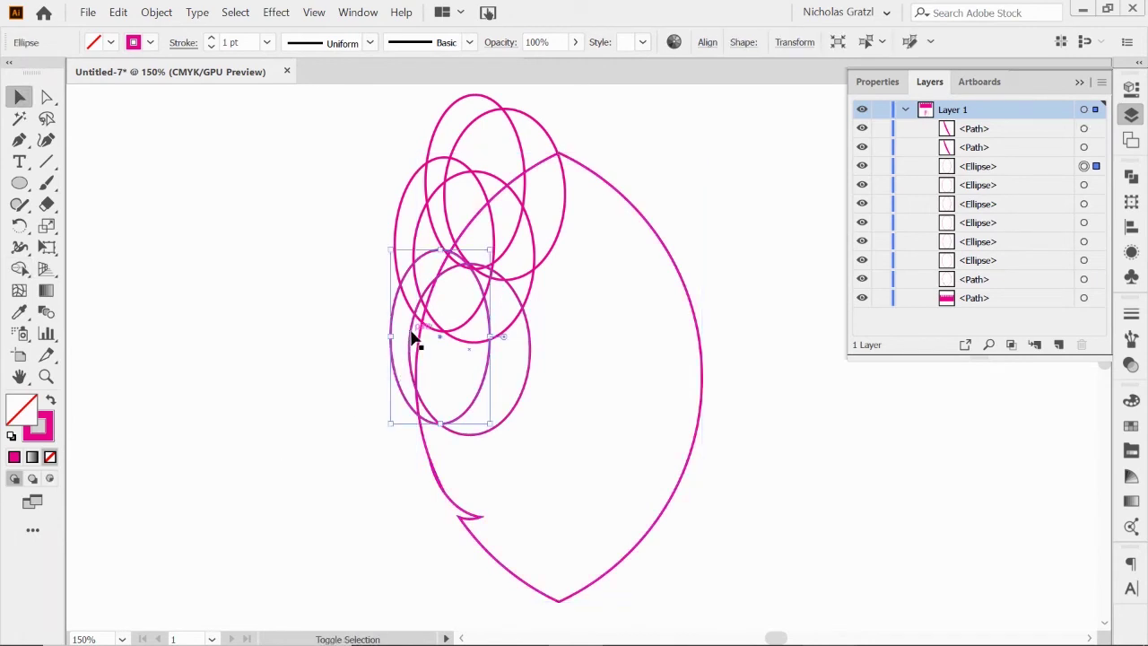
left_click(412, 338, "shift")
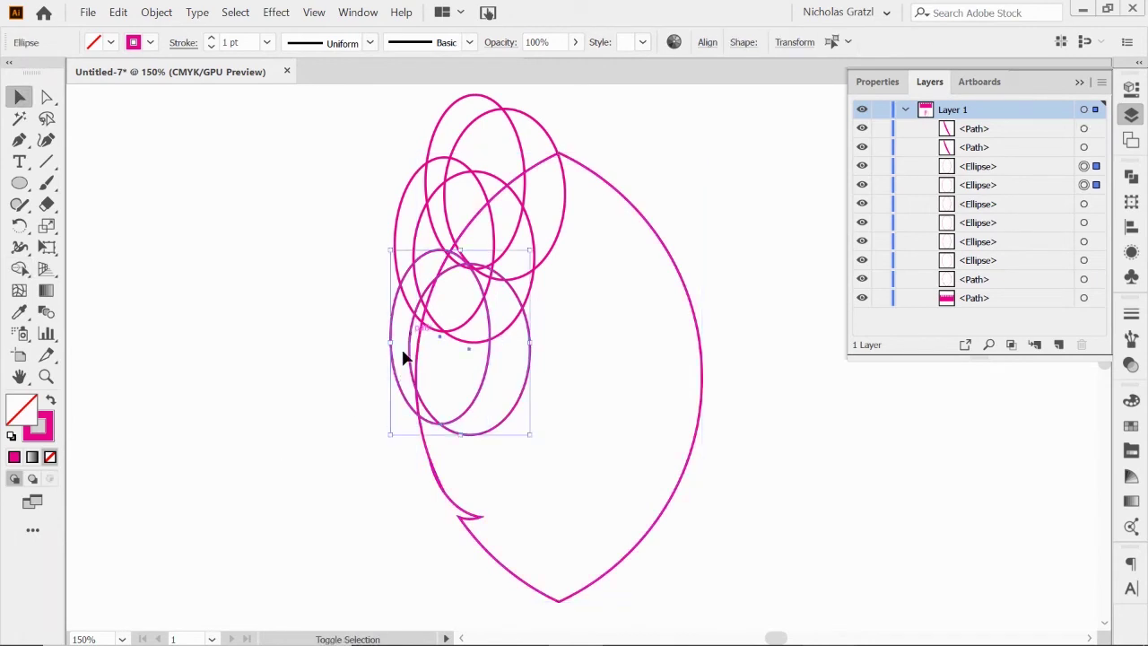
left_click(452, 506, "shift")
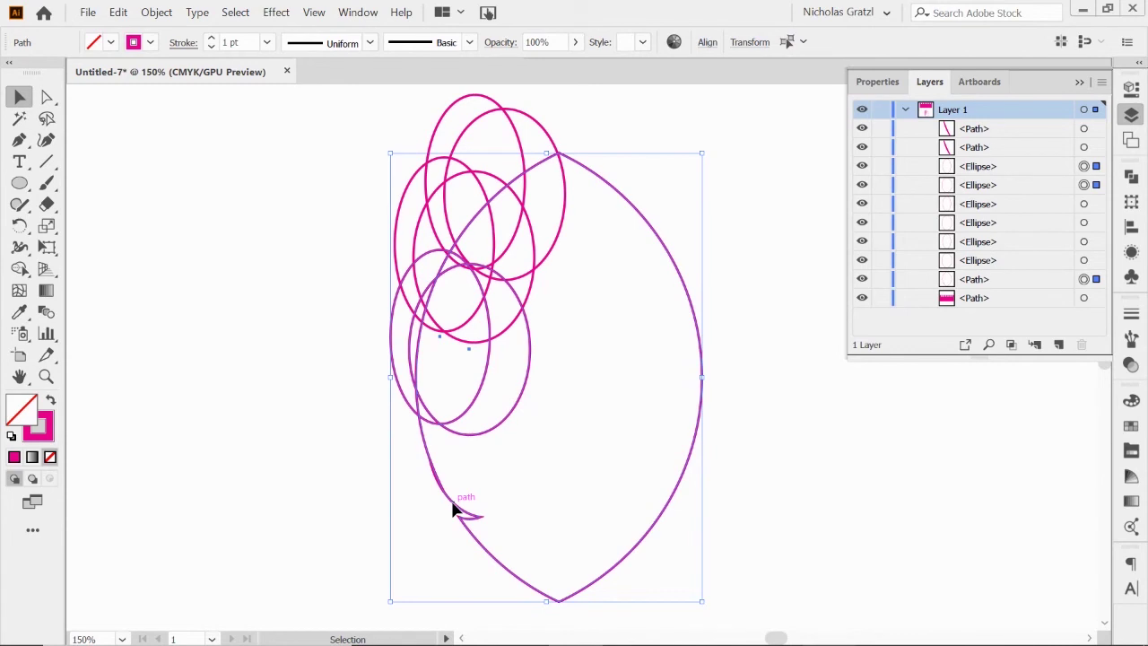
key("shift+m")
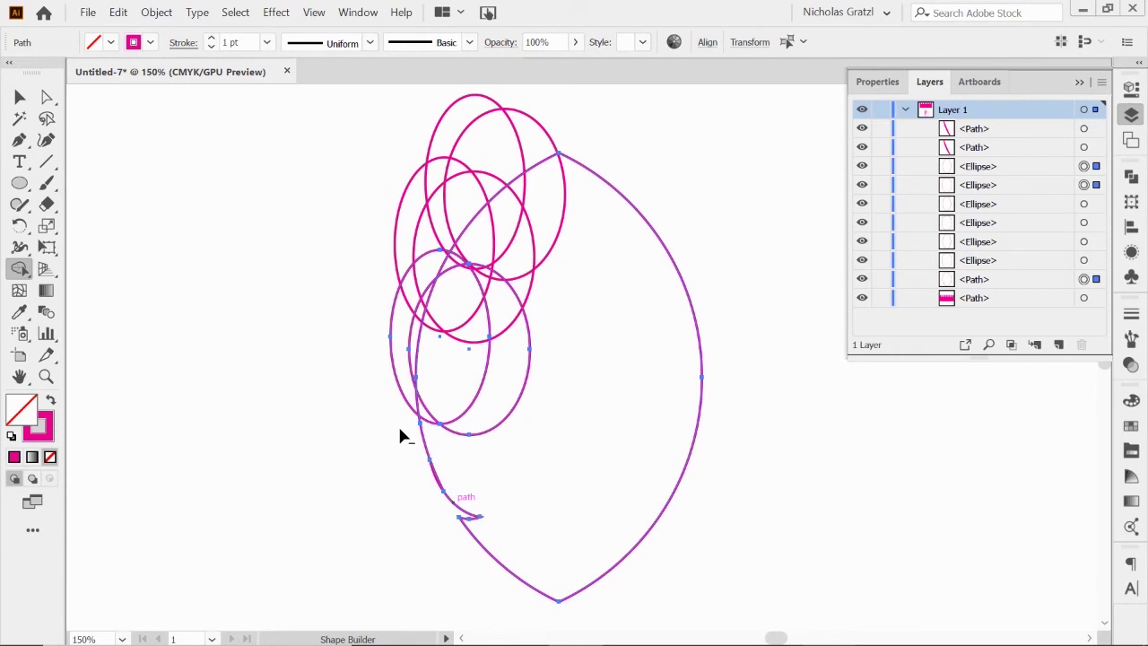
left_click_drag(402, 421, 413, 357)
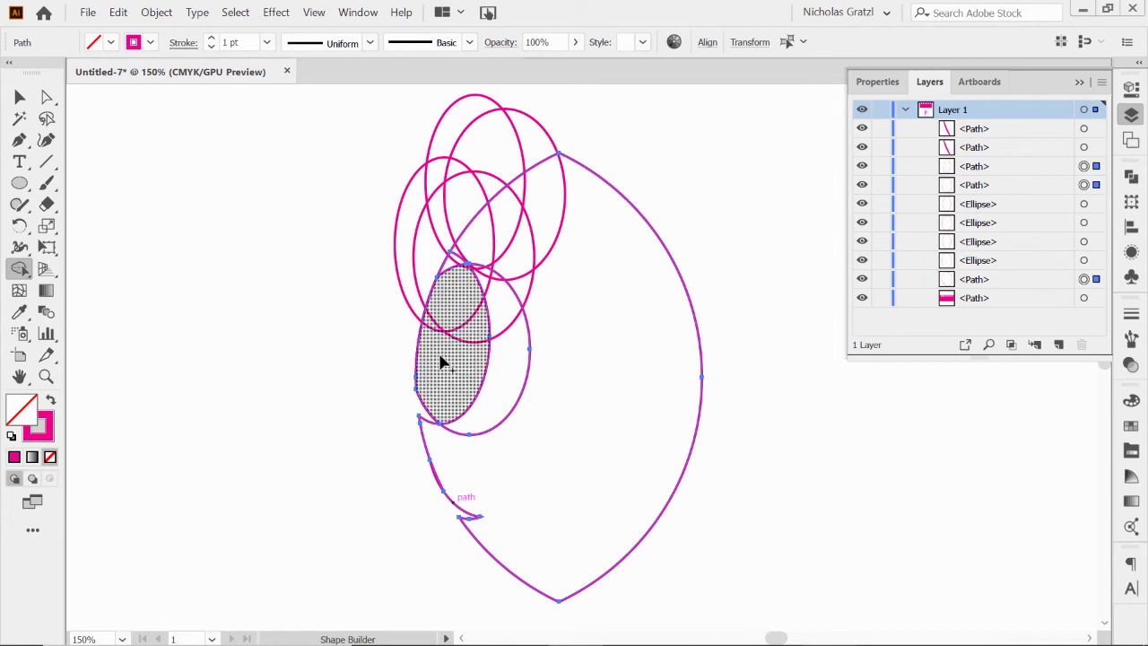
mouse_move(442, 363)
left_mouse_down()
mouse_move(500, 417)
mouse_move(578, 451)
left_mouse_up()
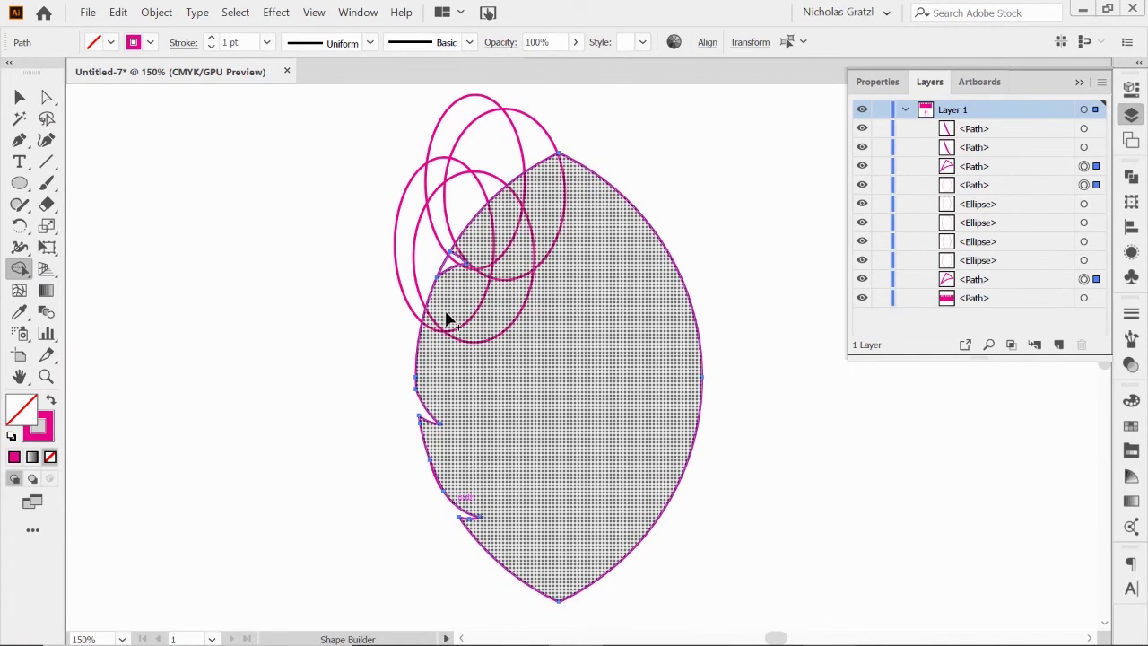
mouse_move(448, 320)
left_mouse_down()
mouse_move(451, 266)
mouse_move(472, 249)
left_mouse_up()
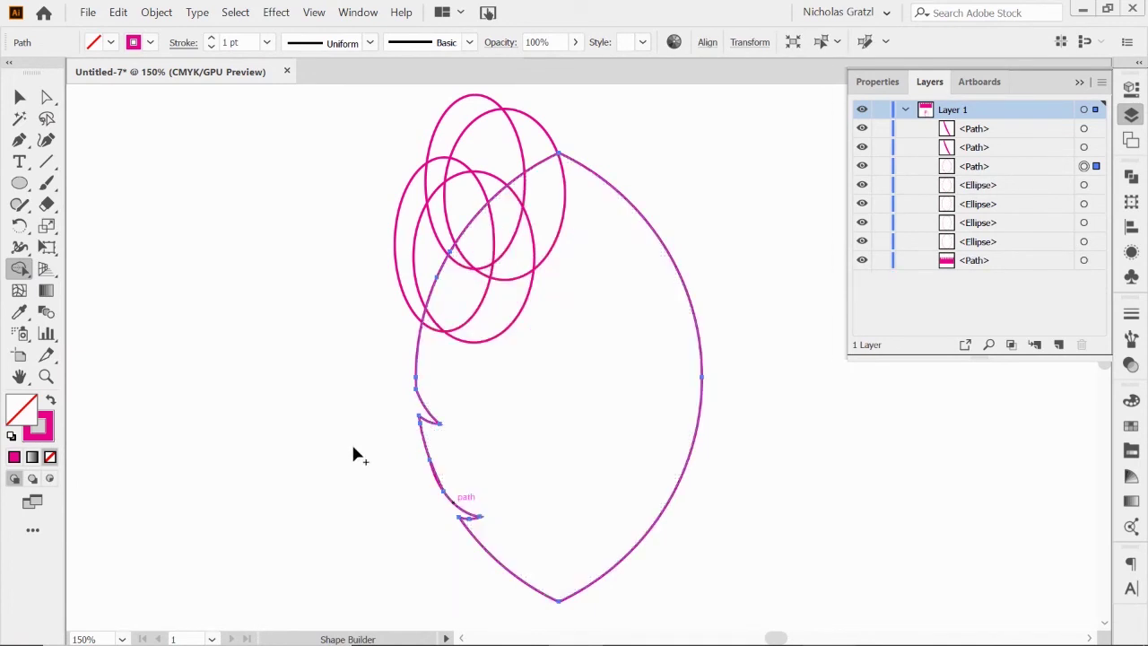
key("v")
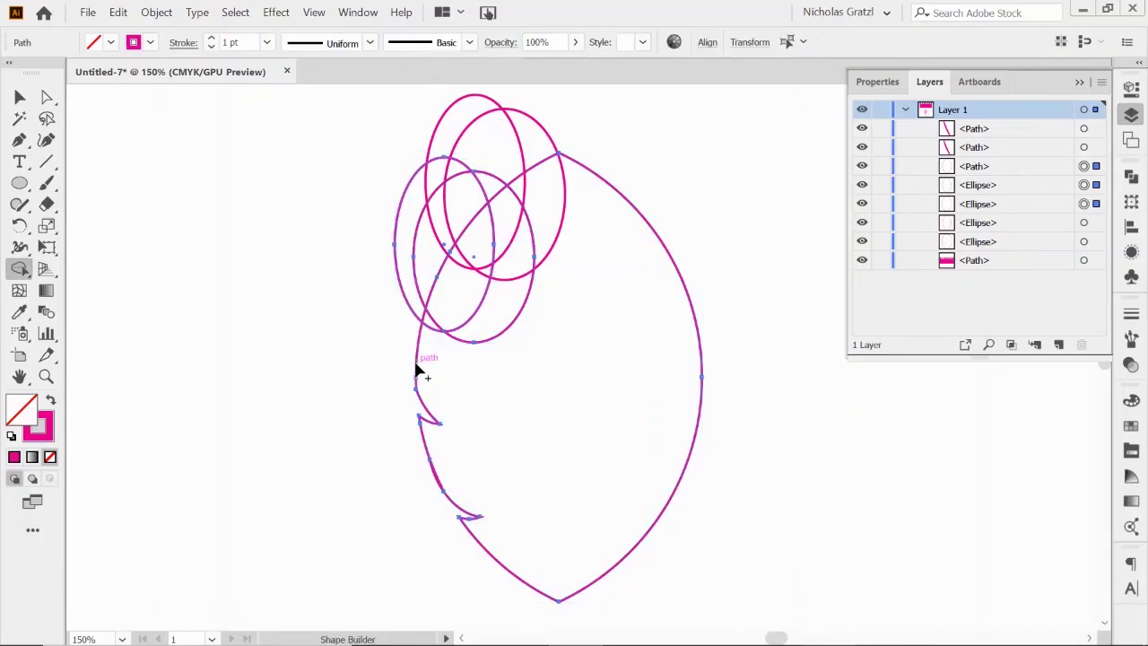
Merge the middle ellipse pieces into the leaf and delete their outside parts, cutting the third notch
mouse_move(370, 370)
left_mouse_down()
mouse_move(419, 269)
mouse_move(388, 287)
left_mouse_up()
left_click(456, 303, "alt")
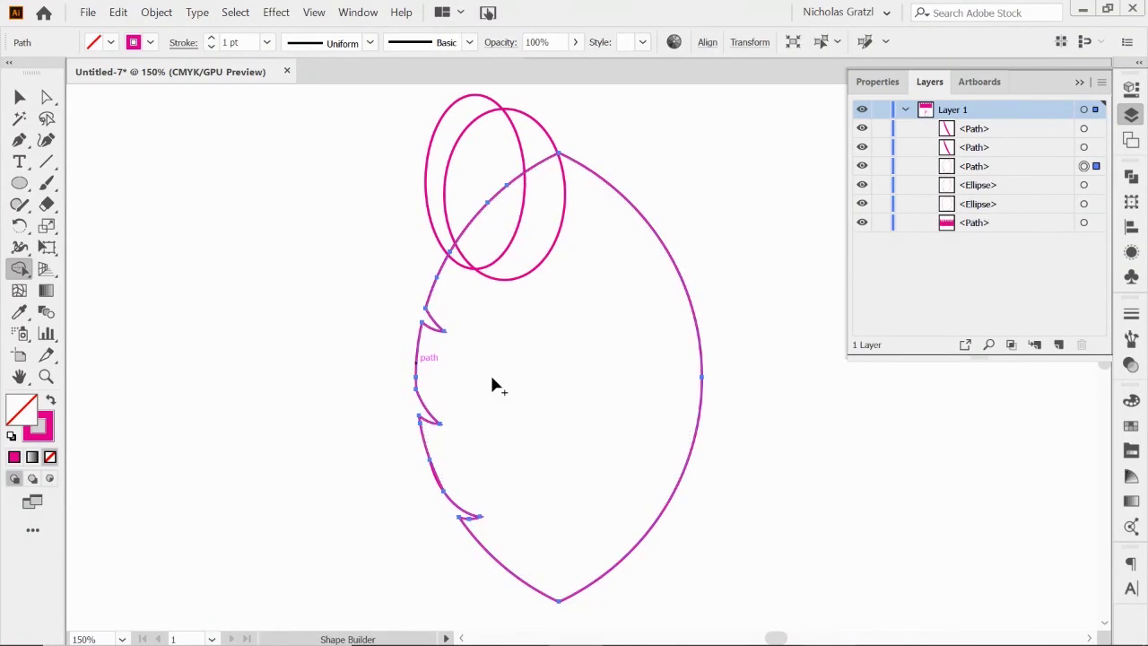
key("v")
Select the top ellipse pair with the leaf, delete parts above it, and merge the rest for the fourth notch
left_click_drag(408, 132, 463, 143)
left_click(587, 170, "shift")
key("shift+m")
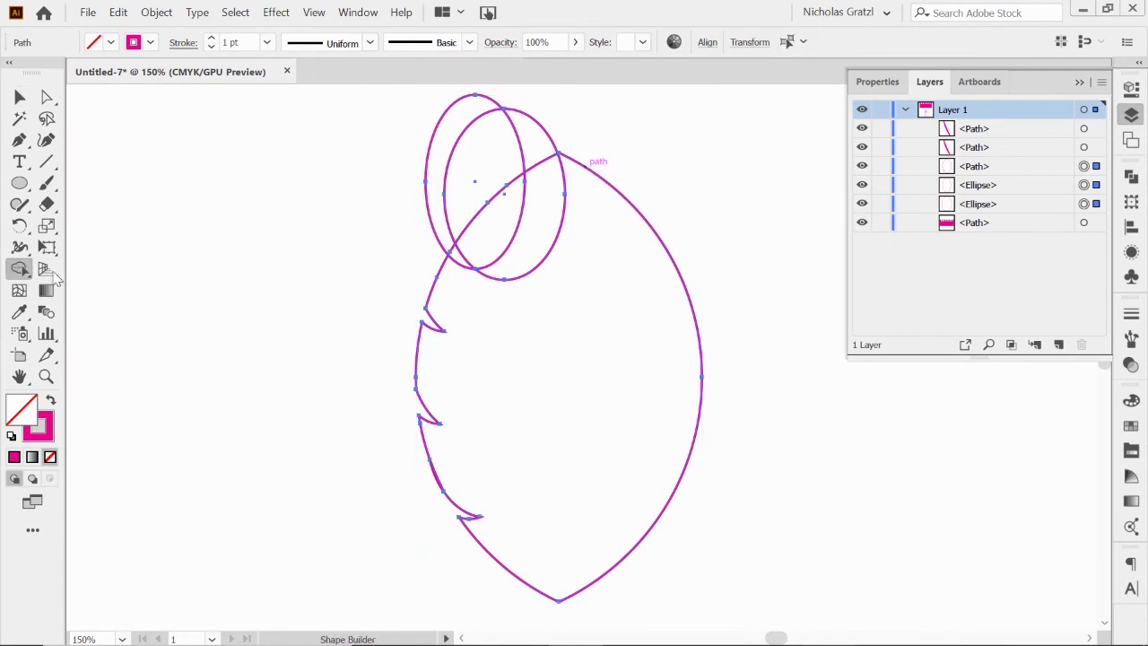
left_click_drag(418, 246, 548, 143)
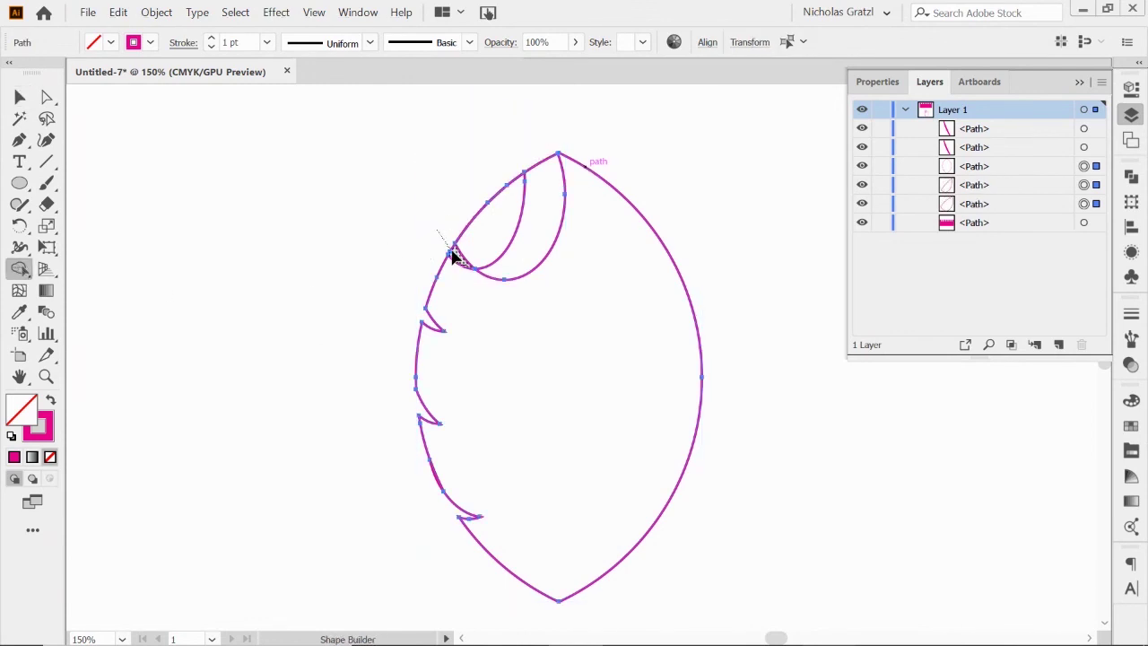
left_click_drag(500, 324, 507, 229)
key("v")
left_click(170, 249)
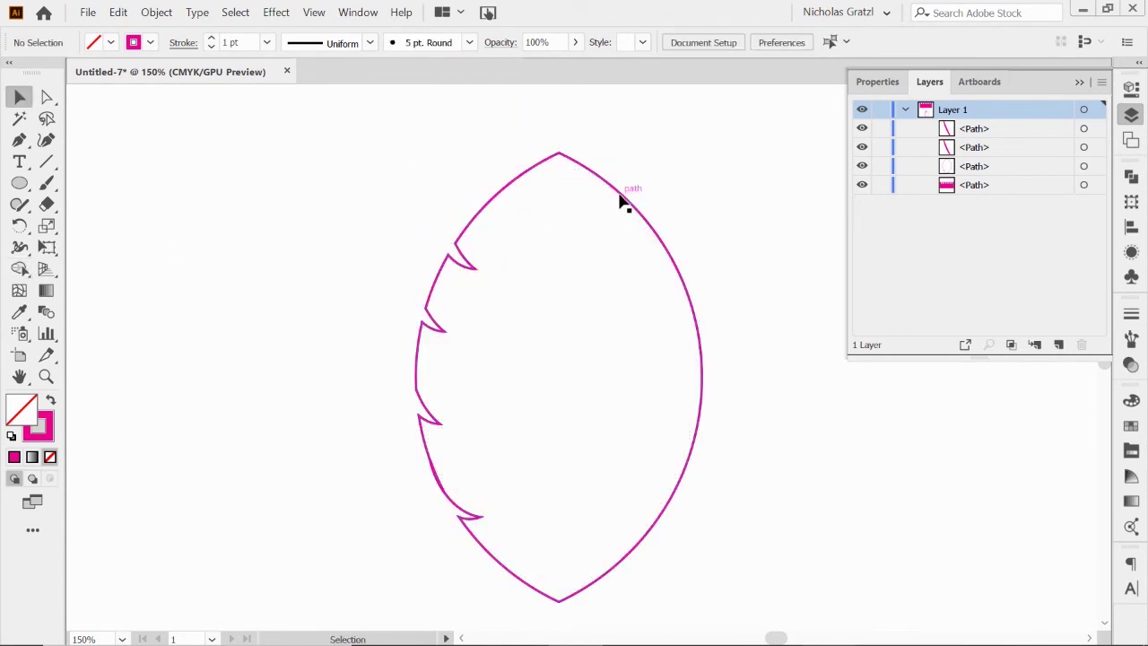
Delete the stray stroke fragment beside the leaf and move the notched leaf slightly left
left_click_drag(620, 197, 639, 199)
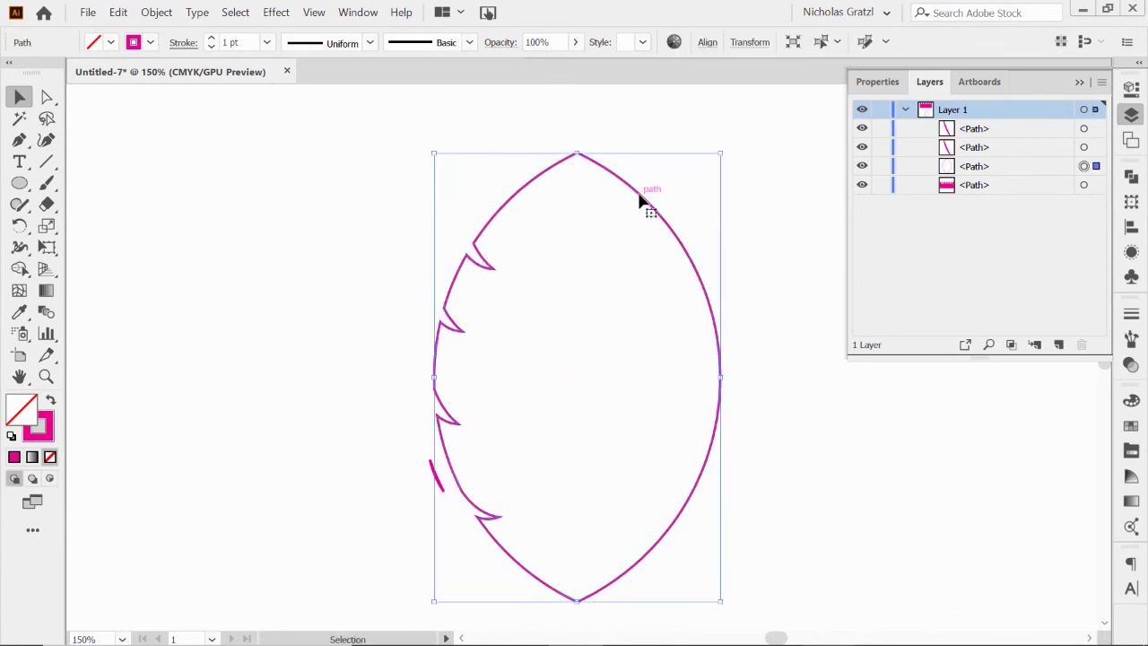
left_click_drag(406, 492, 436, 478)
key("Delete")
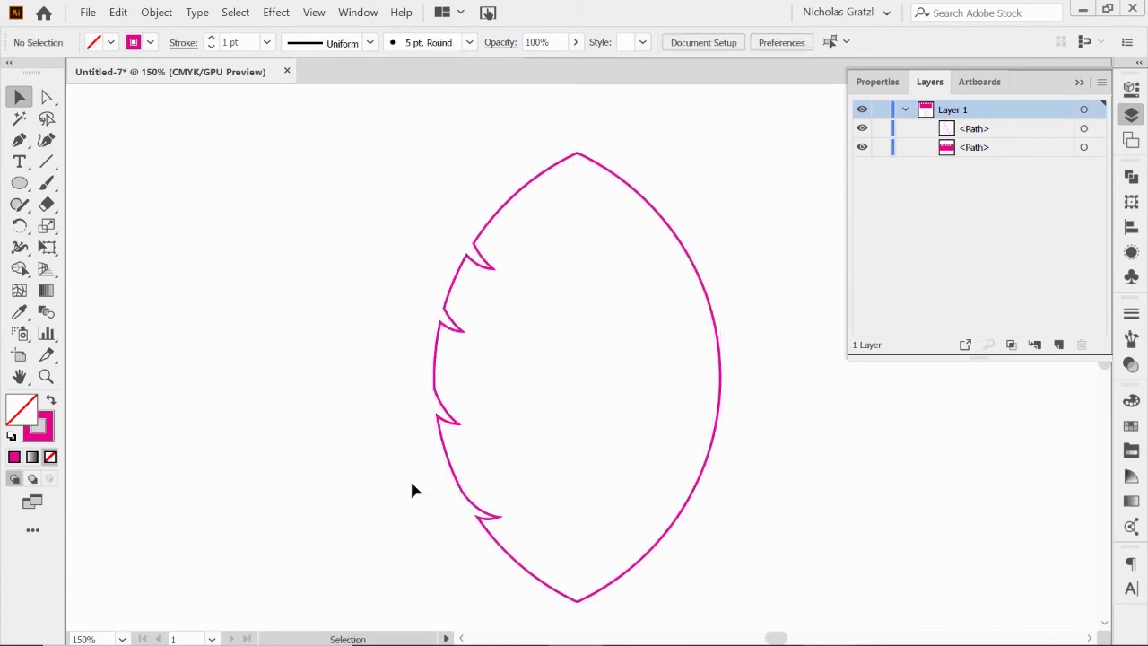
left_click_drag(671, 235, 602, 236)
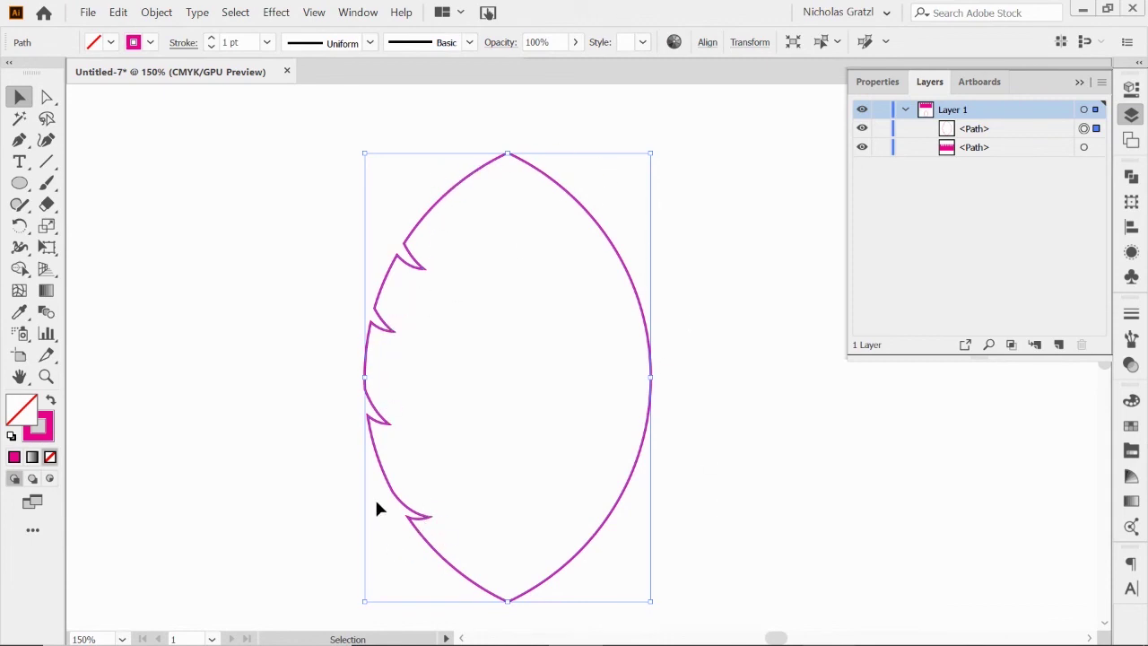
left_click(244, 333)
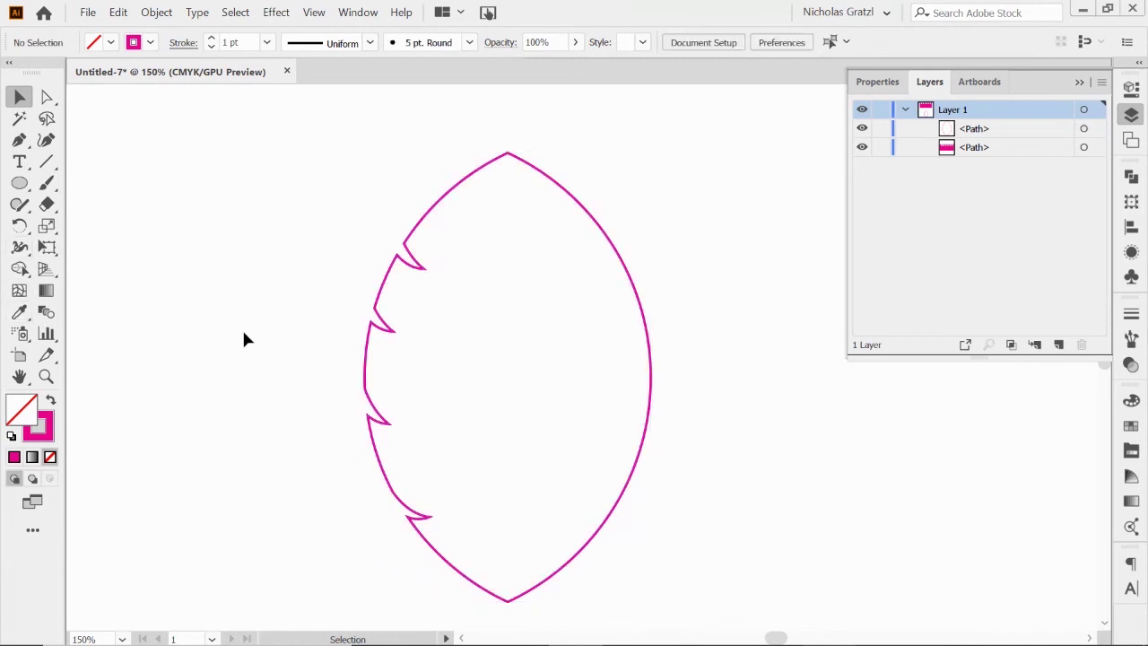